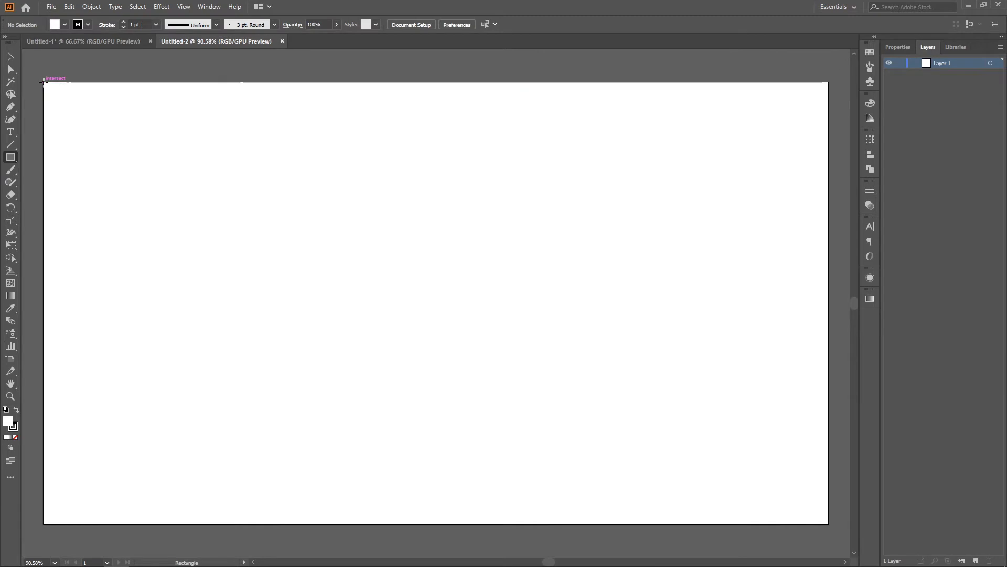
Draw a 1280 × 720 px rectangle covering the artboard, with no stroke and a dark brown fill
{"action": "left_click_drag", "start_coordinate": [43, 80], "coordinate": [829, 524]}
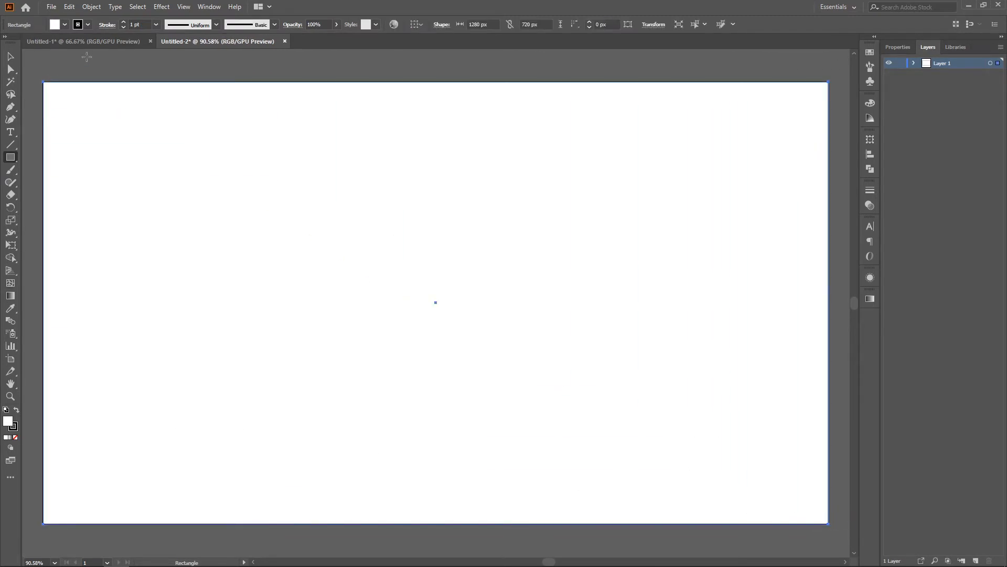
{"action": "left_click", "coordinate": [84, 25]}
{"action": "left_click", "coordinate": [7, 42]}
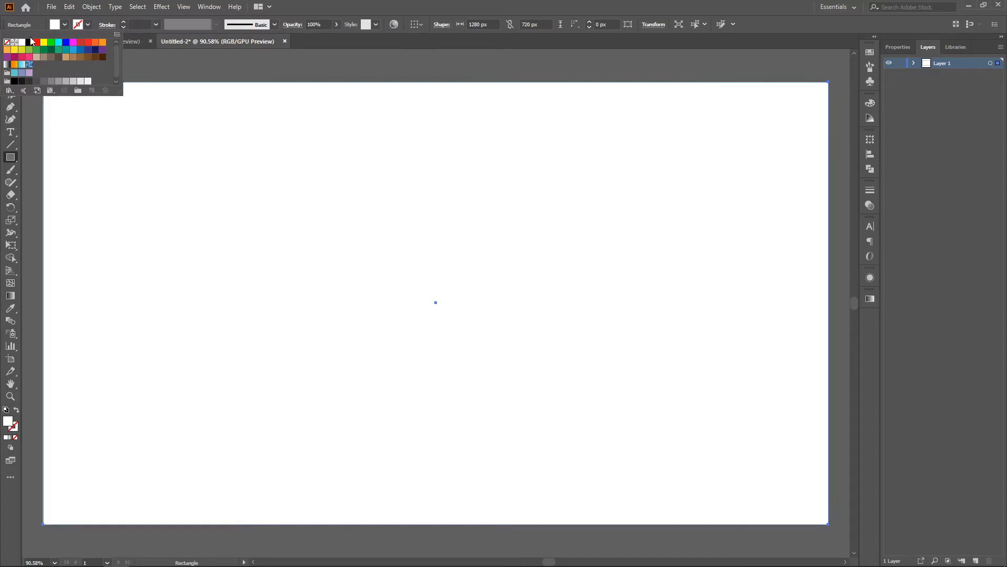
{"action": "left_click", "coordinate": [64, 25]}
{"action": "left_click", "coordinate": [65, 25]}
{"action": "left_click", "coordinate": [81, 82]}
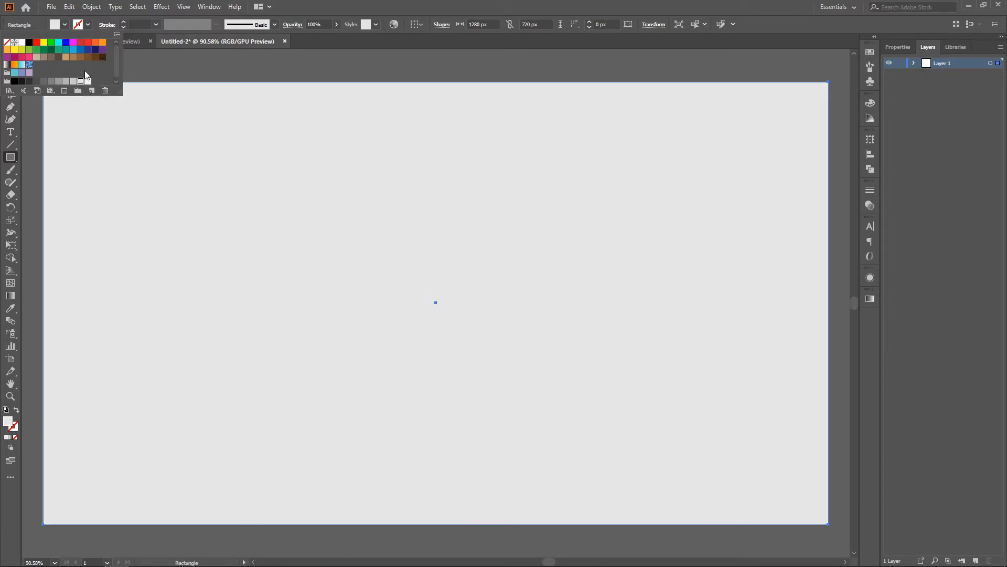
{"action": "left_click", "coordinate": [102, 58]}
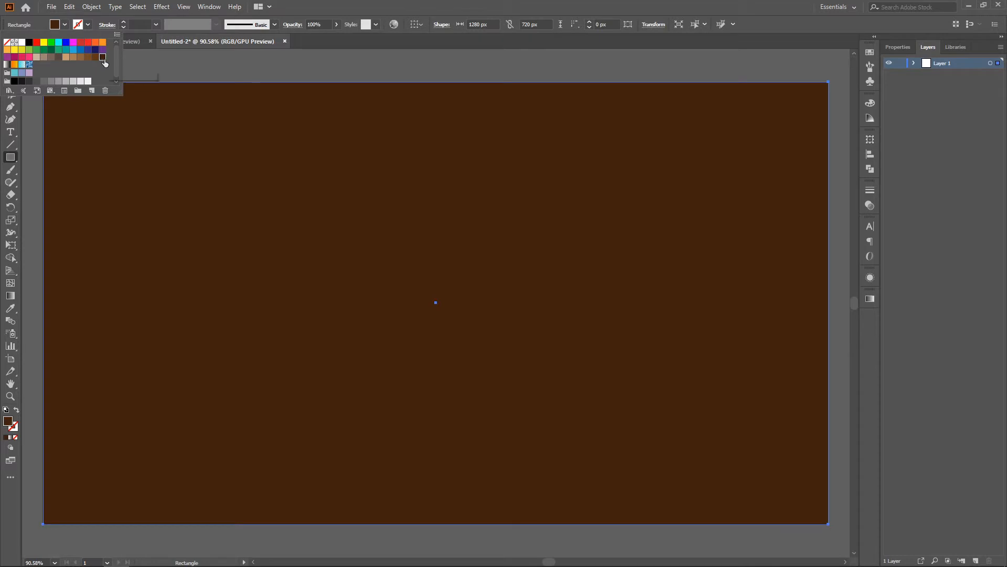
Lock the brown background rectangle in Layer 1
{"action": "left_click", "coordinate": [913, 64]}
{"action": "left_click", "coordinate": [899, 74]}
{"action": "left_click", "coordinate": [914, 63]}
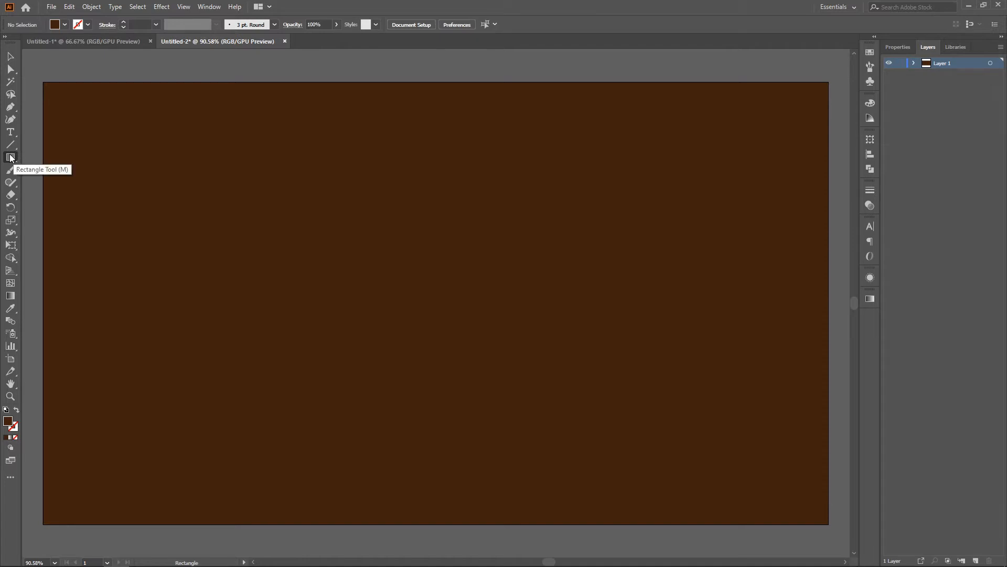
Draw a square of about 122 px in the artboard's left half, with no fill and an orange stroke
{"action": "left_click_drag", "start_coordinate": [16, 158], "coordinate": [41, 160]}
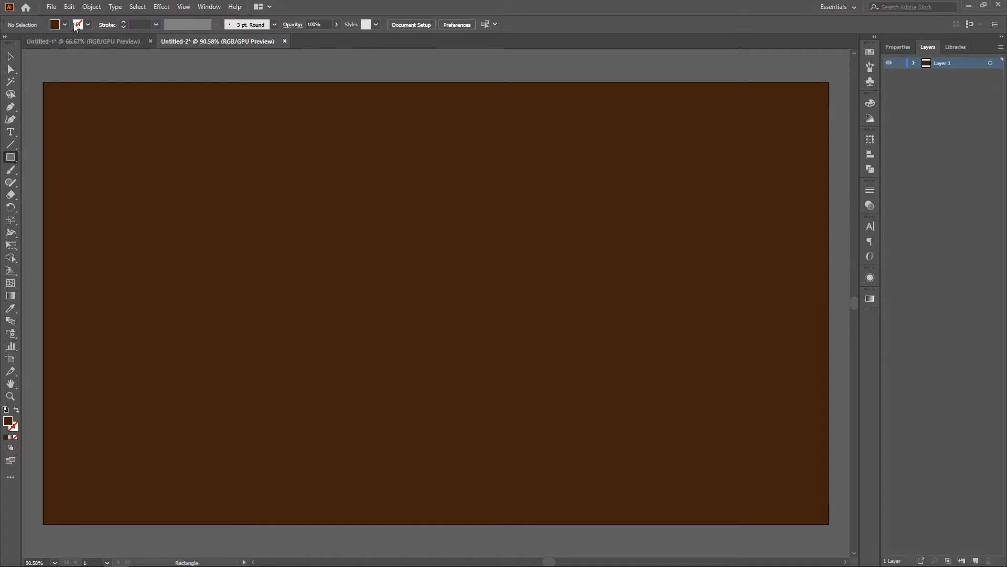
{"action": "left_click", "coordinate": [16, 410]}
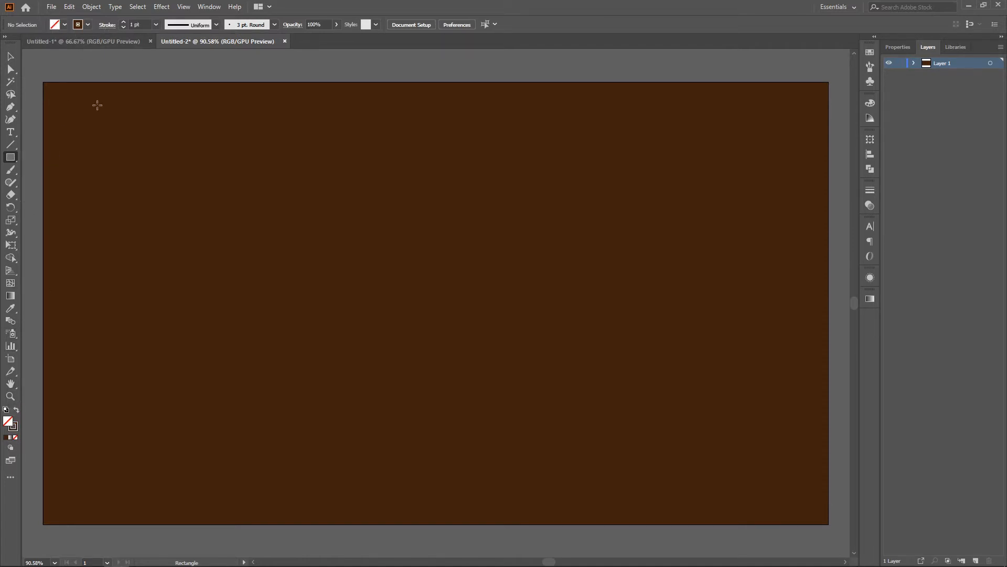
{"action": "left_click", "coordinate": [89, 27]}
{"action": "left_click", "coordinate": [102, 43]}
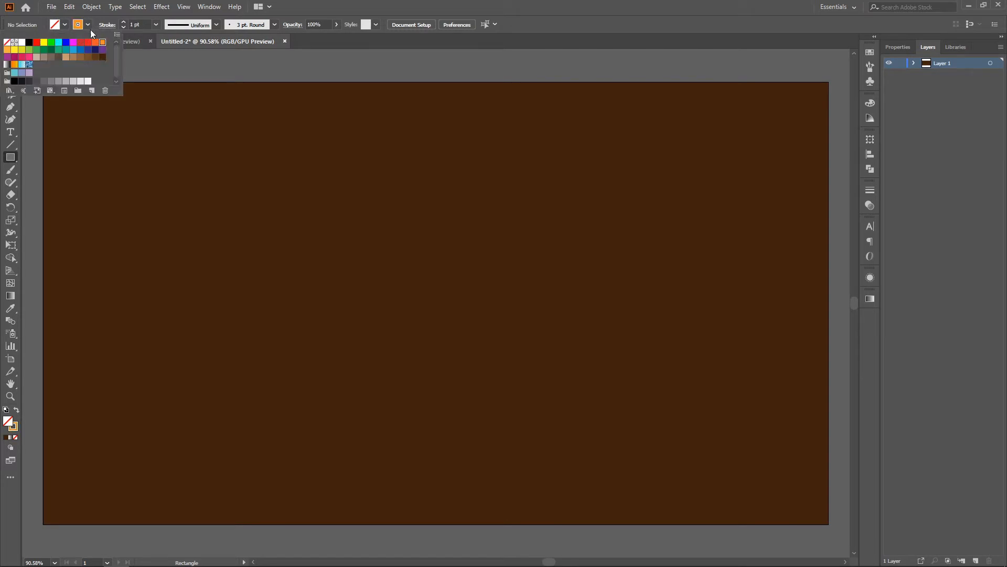
{"action": "left_click_drag", "start_coordinate": [261, 209], "coordinate": [337, 285]}
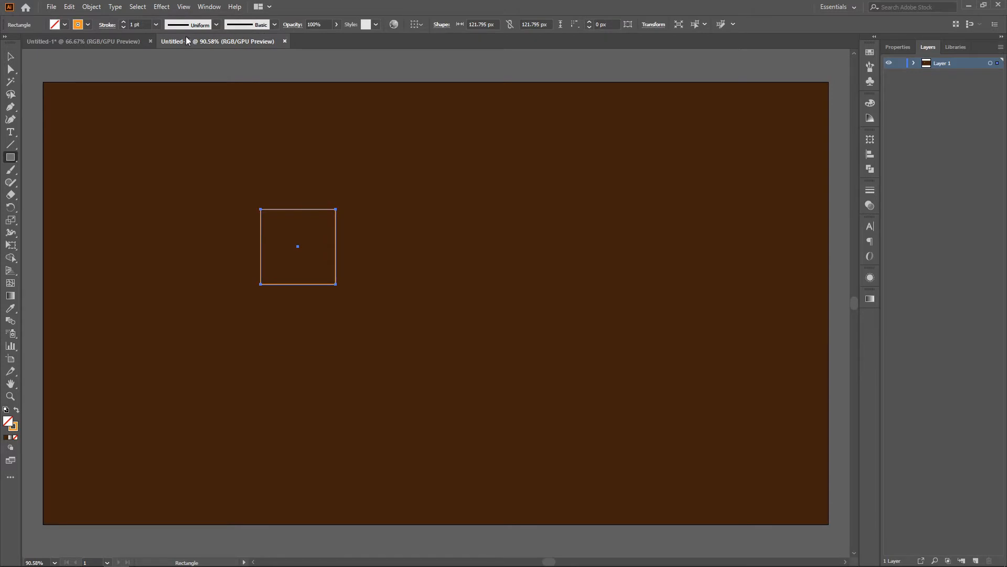
Set the square's stroke weight to 8 pt
{"action": "double_click", "coordinate": [136, 25]}
{"action": "type", "text": "10"}
{"action": "key", "text": "Return"}
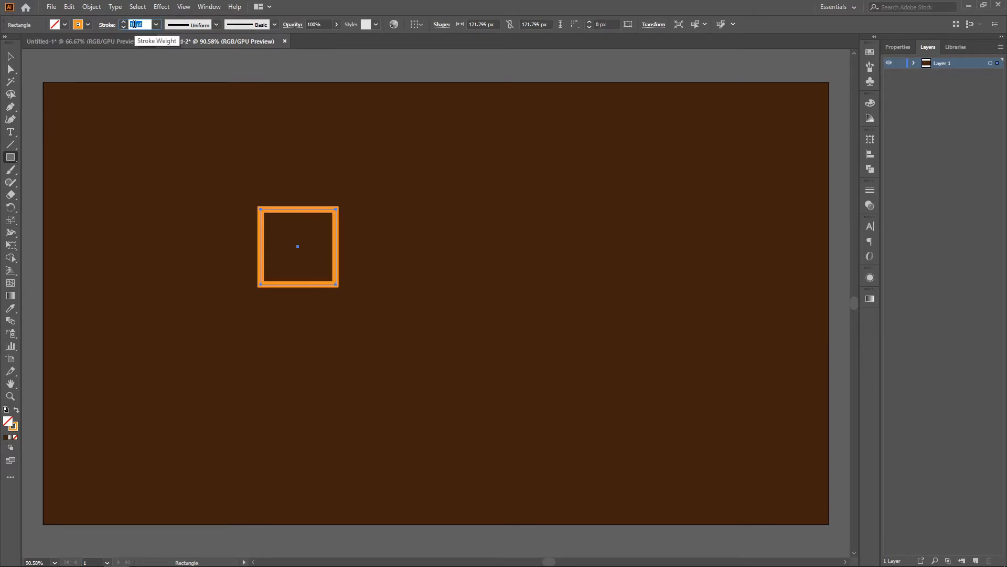
{"action": "key", "text": "Down"}
{"action": "key", "text": "Down"}
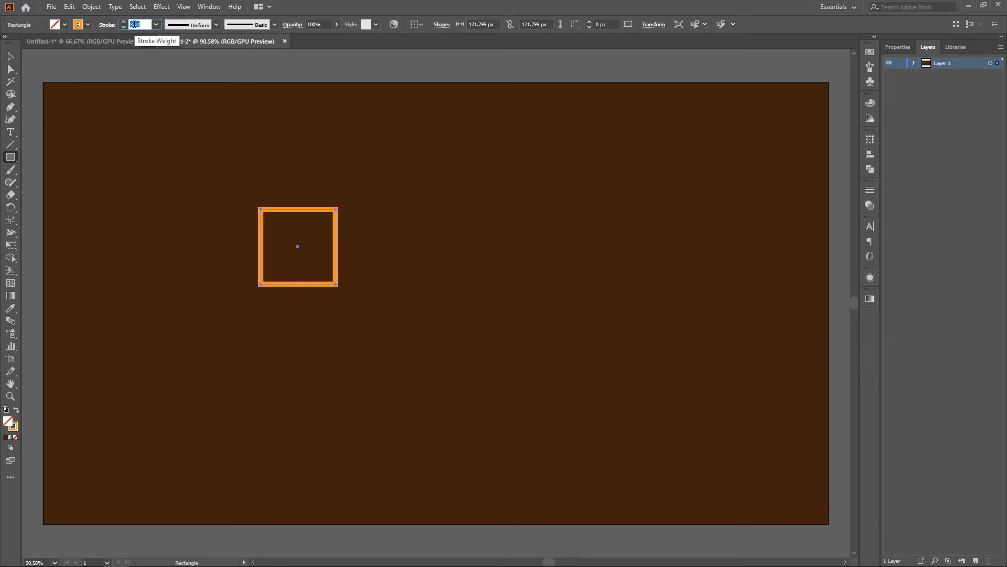
Duplicate the square to its right, then duplicate the pair directly below, forming an edge-to-edge two-by-two grid
{"action": "left_click", "coordinate": [11, 56]}
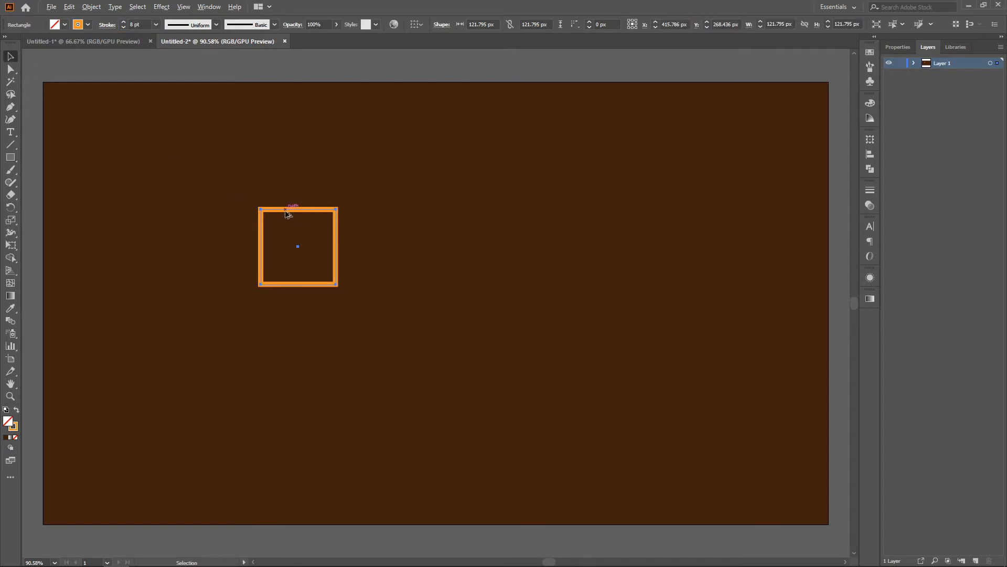
{"action": "left_click_drag", "start_coordinate": [287, 213], "coordinate": [365, 213]}
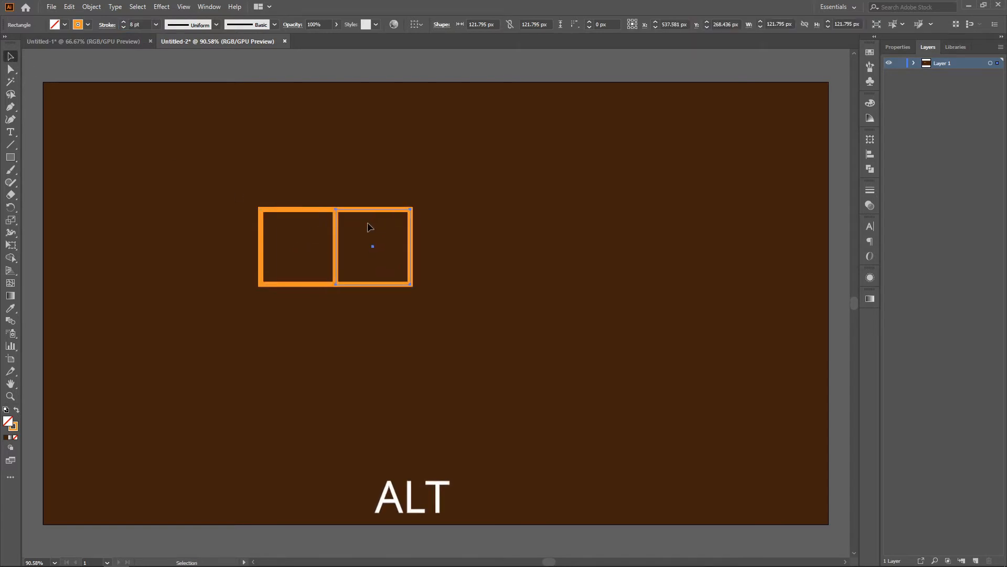
{"action": "key", "text": "ctrl+a"}
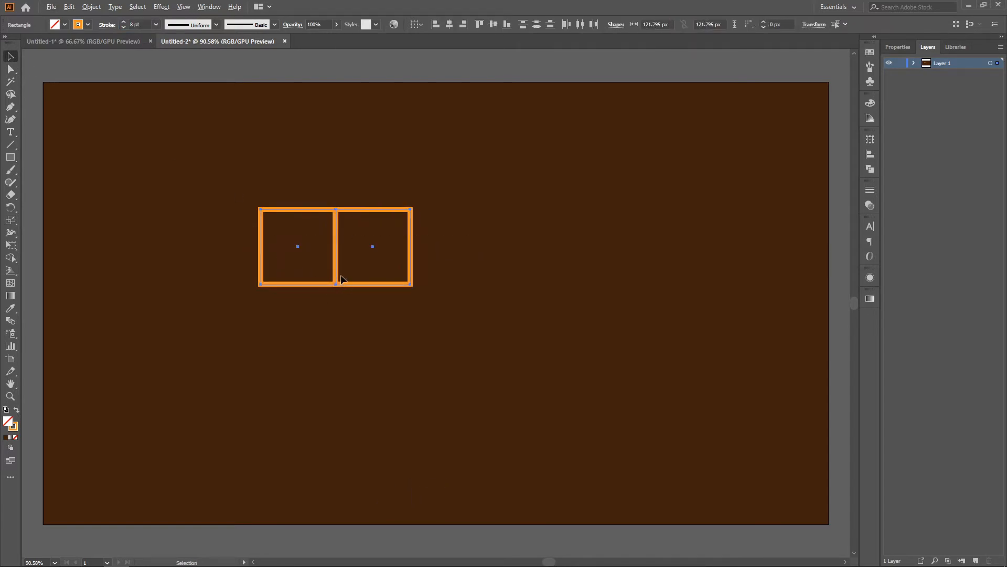
{"action": "left_click_drag", "start_coordinate": [336, 274], "coordinate": [339, 352]}
{"action": "left_click", "coordinate": [474, 356]}
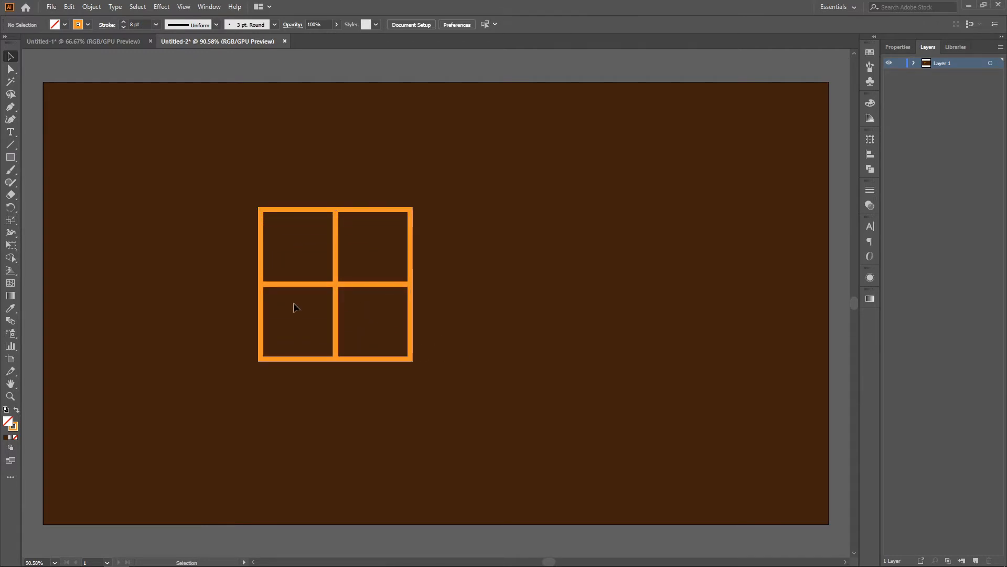
Draw a circle about 244 px wide centred on the grid's left edge midpoint, and duplicate it onto the right edge midpoint
{"action": "left_click_drag", "start_coordinate": [9, 157], "coordinate": [49, 177]}
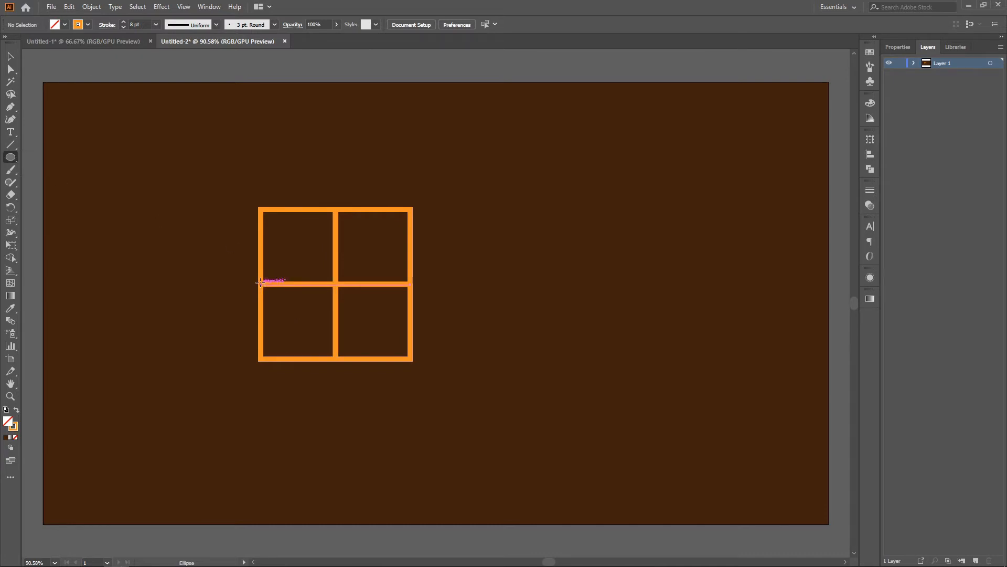
{"action": "left_click_drag", "start_coordinate": [261, 283], "coordinate": [336, 359]}
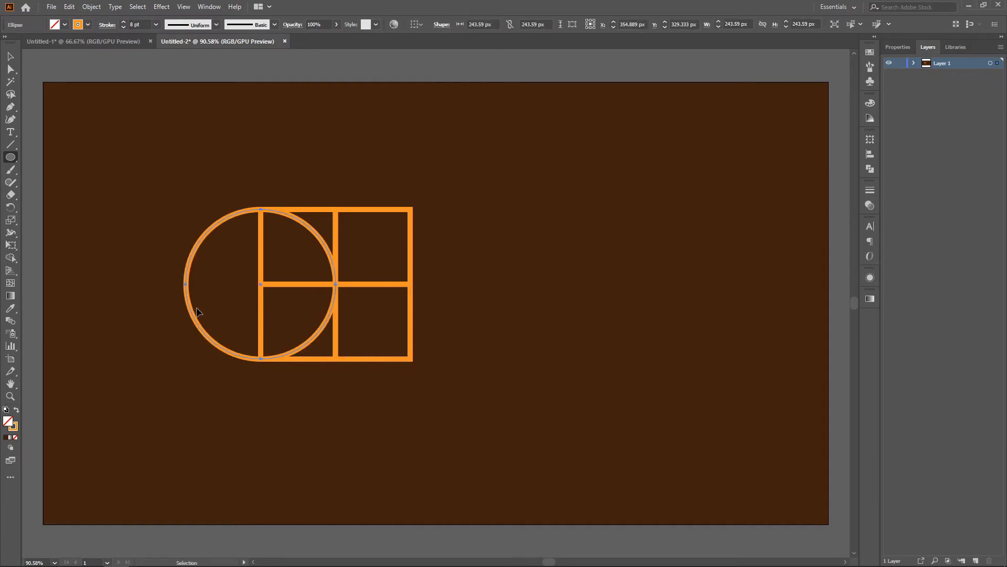
{"action": "left_click", "coordinate": [11, 58]}
{"action": "left_click_drag", "start_coordinate": [190, 254], "coordinate": [342, 258]}
{"action": "left_click", "coordinate": [161, 172]}
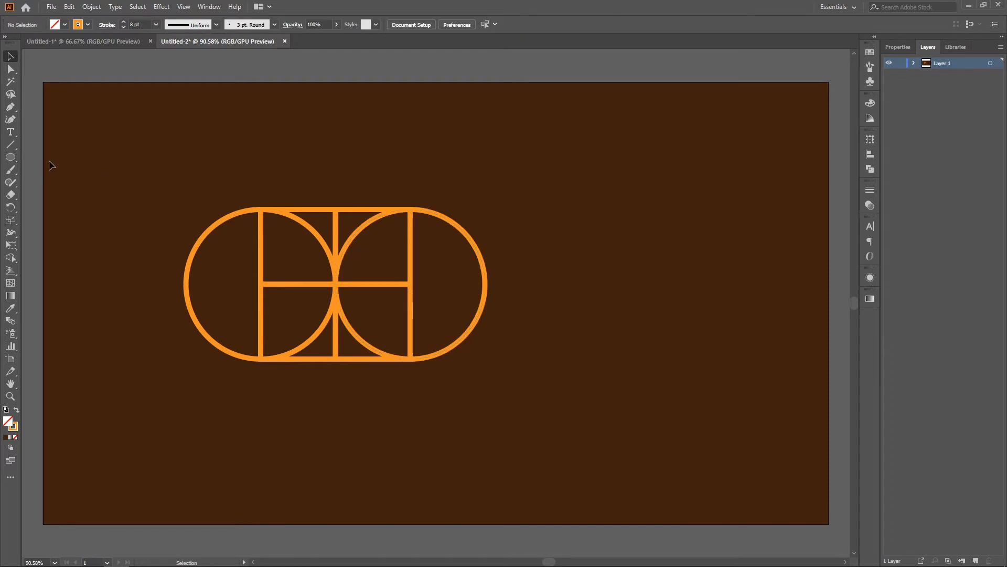
Draw a closed diamond with the Pen tool through the midpoints of the grid's four outer edges
{"action": "left_click", "coordinate": [10, 107]}
{"action": "left_click", "coordinate": [336, 210]}
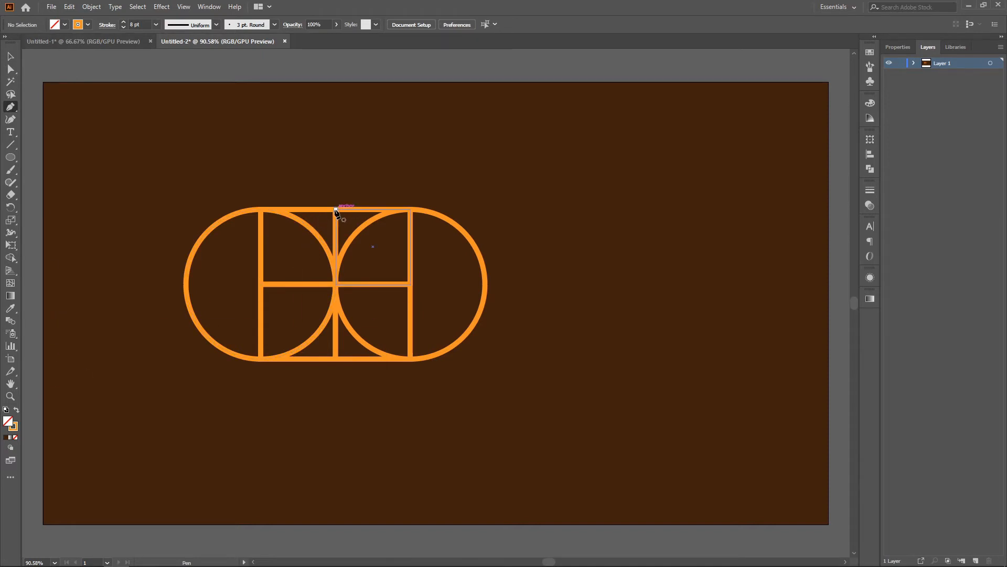
{"action": "left_click", "coordinate": [261, 283]}
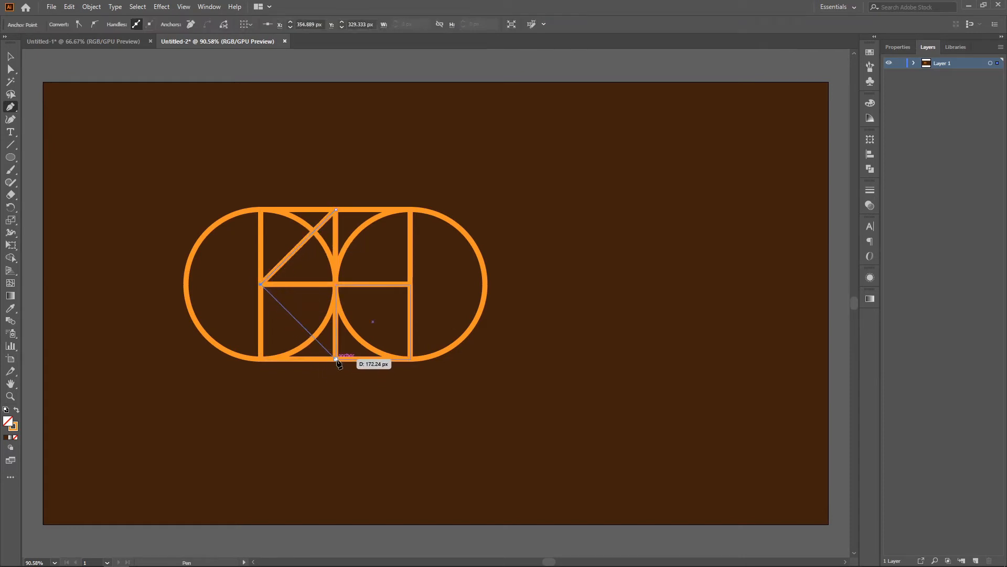
{"action": "left_click", "coordinate": [336, 359]}
{"action": "left_click", "coordinate": [408, 285]}
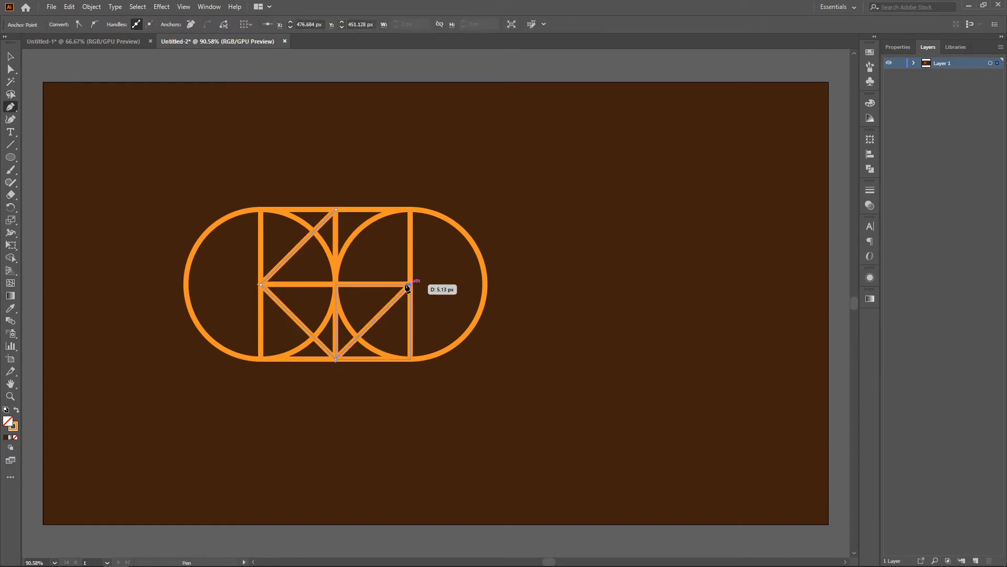
{"action": "left_click", "coordinate": [336, 210]}
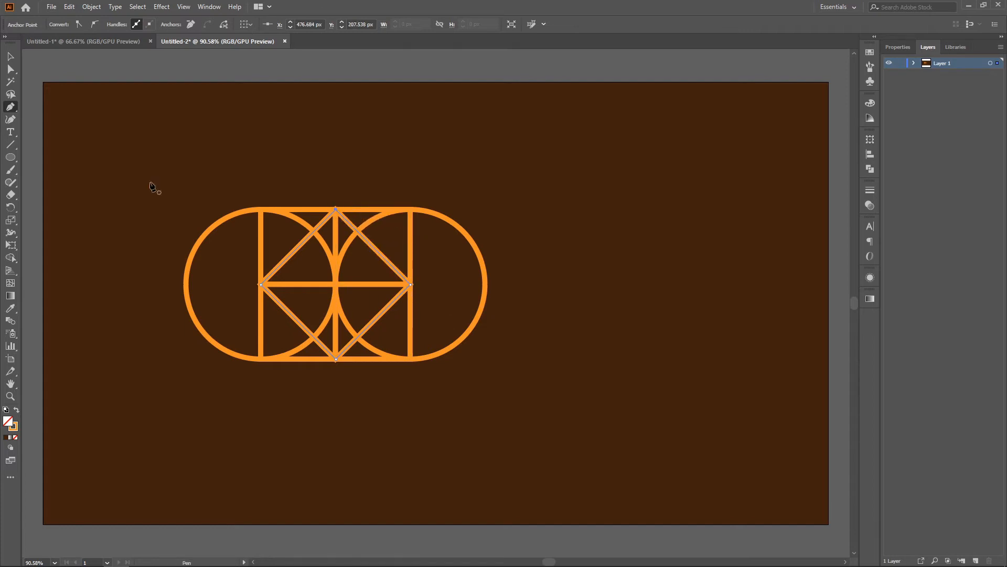
Select all the linework and delete the two half-circles outside the grid with Shape Builder
{"action": "left_click", "coordinate": [11, 56]}
{"action": "key", "text": "ctrl+a"}
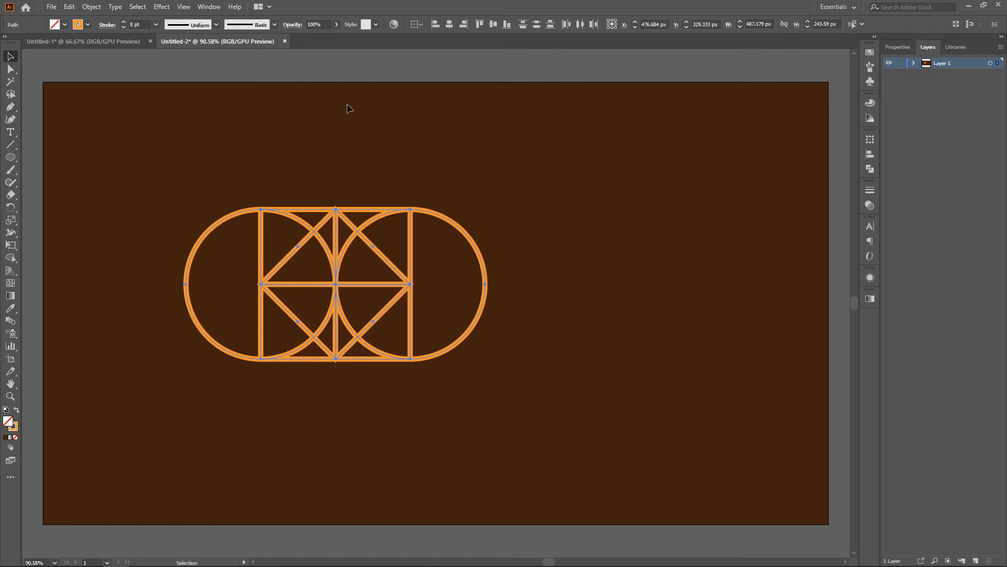
{"action": "left_click", "coordinate": [12, 258]}
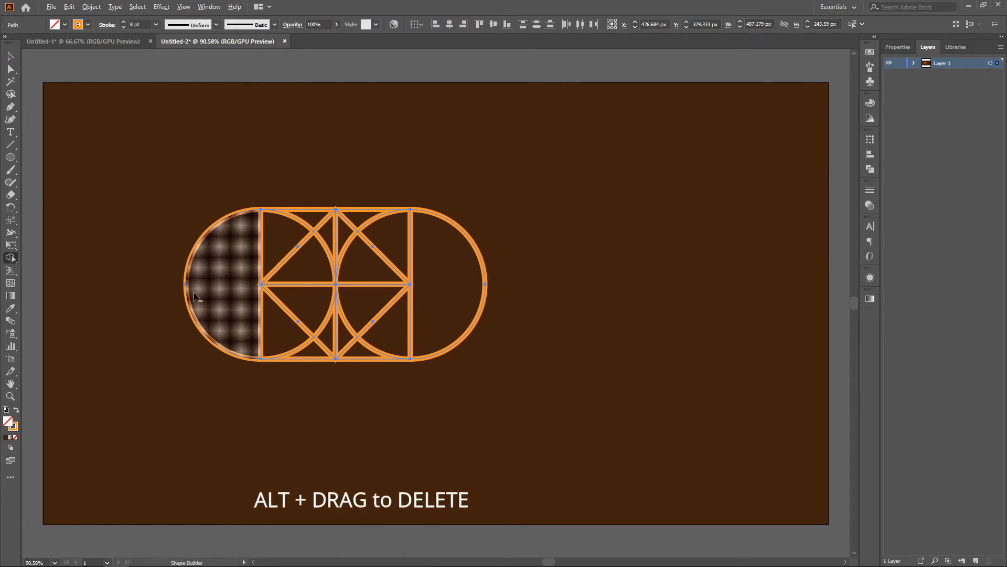
{"action": "left_click", "coordinate": [224, 349], "text": "alt"}
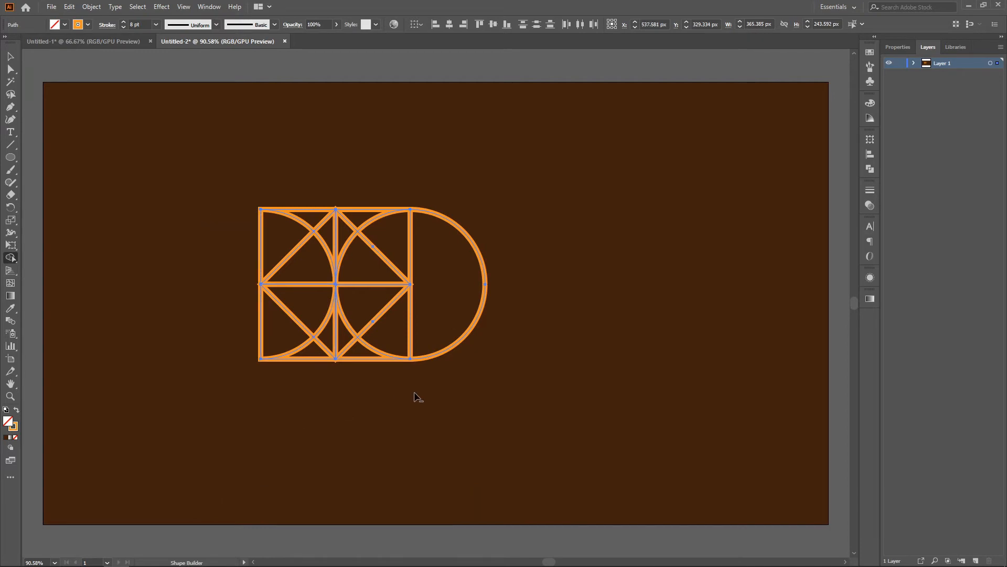
{"action": "left_click", "coordinate": [474, 263], "text": "alt"}
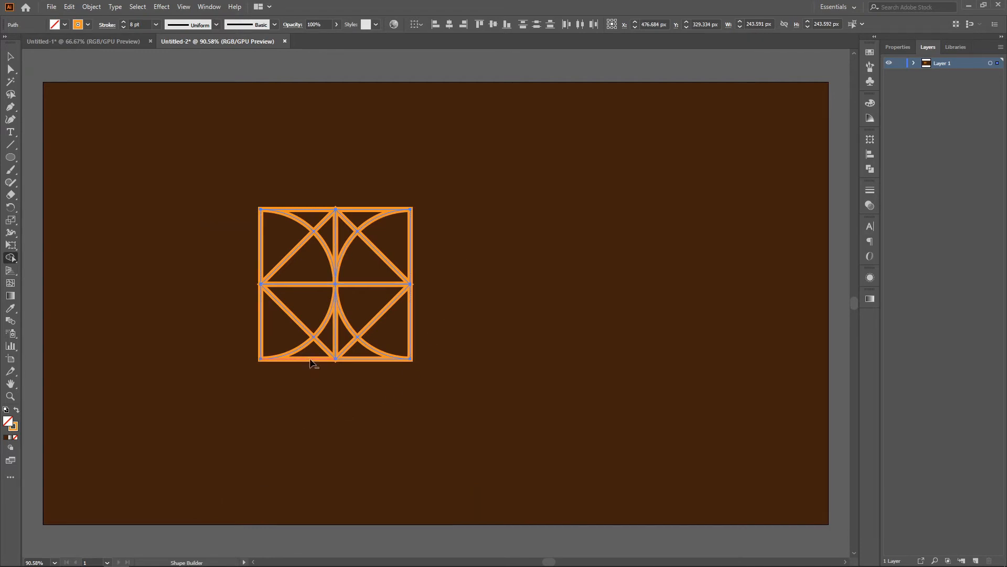
Trim the grid into a two-eared head outline by removing the lower corners, lower arcs, upper centre line and top edge pieces
{"action": "mouse_move", "coordinate": [311, 362]}
{"action": "left_mouse_down"}
{"action": "mouse_move", "coordinate": [253, 320]}
{"action": "mouse_move", "coordinate": [418, 311]}
{"action": "left_mouse_up"}
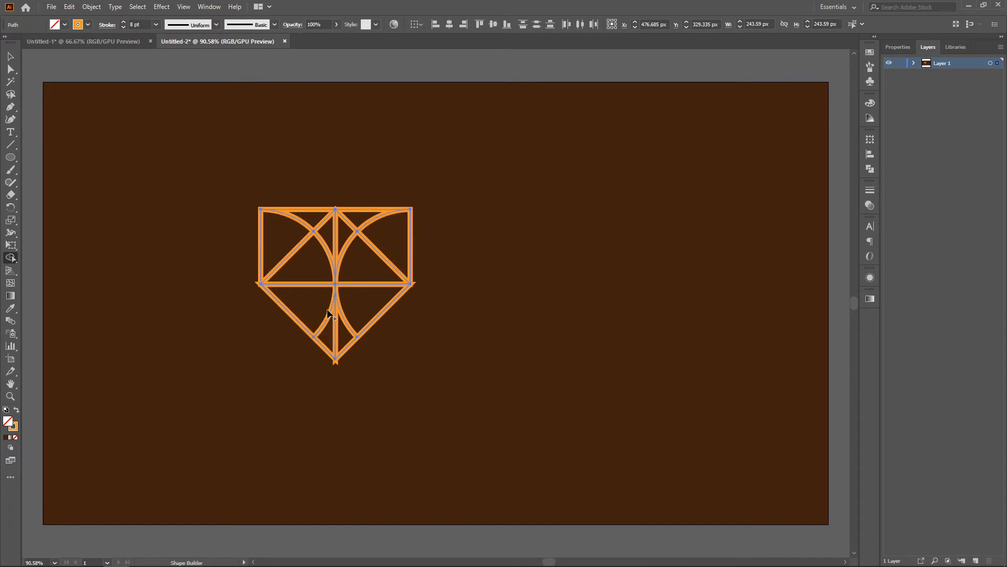
{"action": "mouse_move", "coordinate": [327, 313]}
{"action": "left_mouse_down"}
{"action": "mouse_move", "coordinate": [331, 336]}
{"action": "mouse_move", "coordinate": [345, 332]}
{"action": "left_mouse_up"}
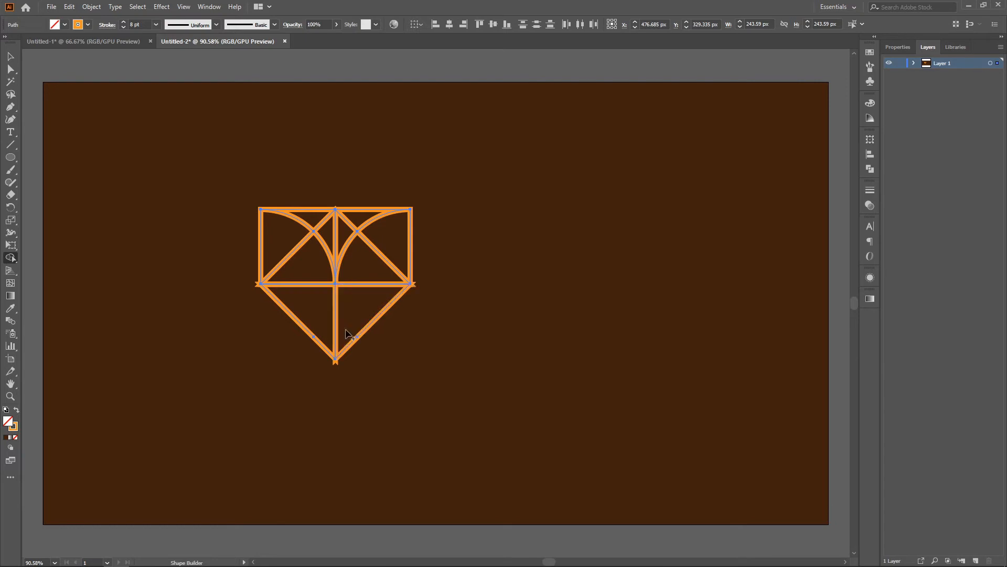
{"action": "left_click_drag", "start_coordinate": [330, 239], "coordinate": [342, 240]}
{"action": "left_click", "coordinate": [321, 218], "text": "alt"}
{"action": "left_click", "coordinate": [365, 217], "text": "alt"}
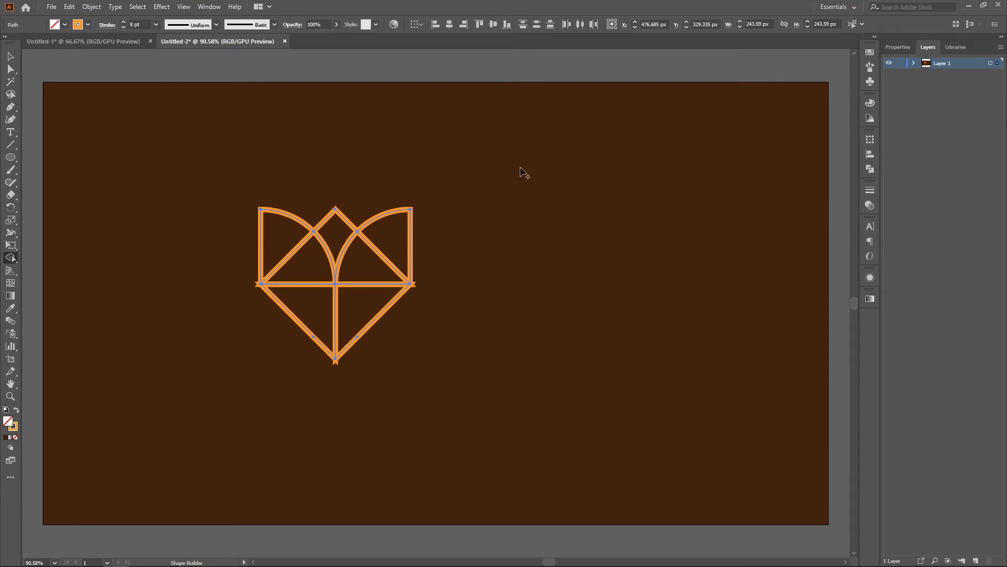
Select the whole head figure and convert its strokes to filled shapes with Outline Stroke
{"action": "left_click", "coordinate": [11, 55]}
{"action": "left_click", "coordinate": [147, 132]}
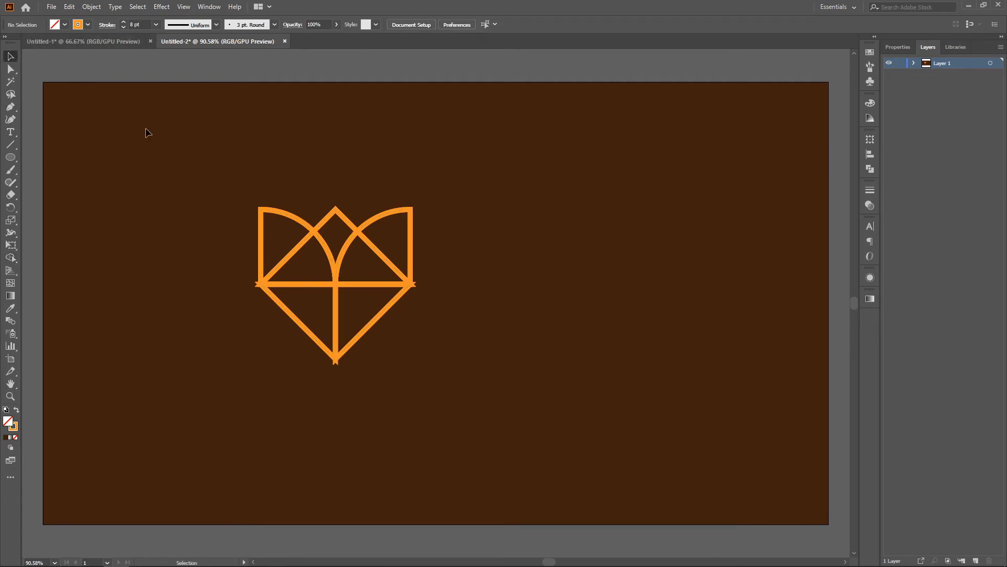
{"action": "left_click_drag", "start_coordinate": [579, 403], "coordinate": [578, 400]}
{"action": "left_click", "coordinate": [99, 7]}
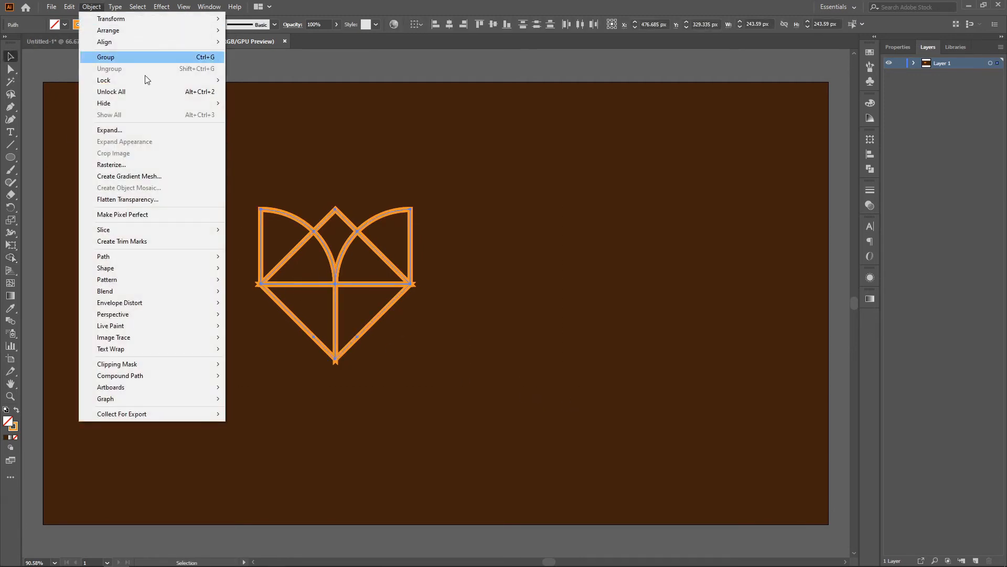
{"action": "mouse_move", "coordinate": [210, 257]}
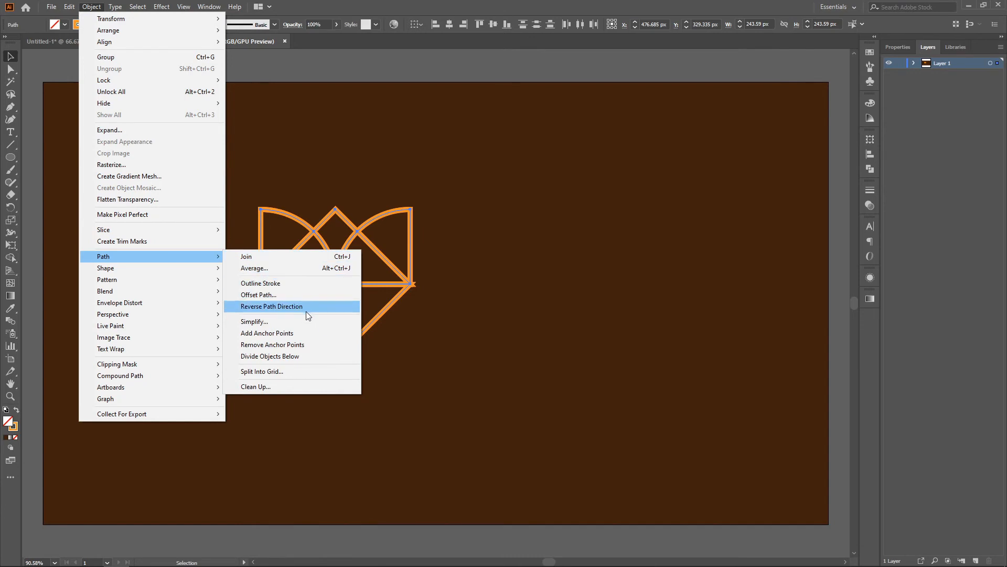
{"action": "left_click", "coordinate": [309, 285]}
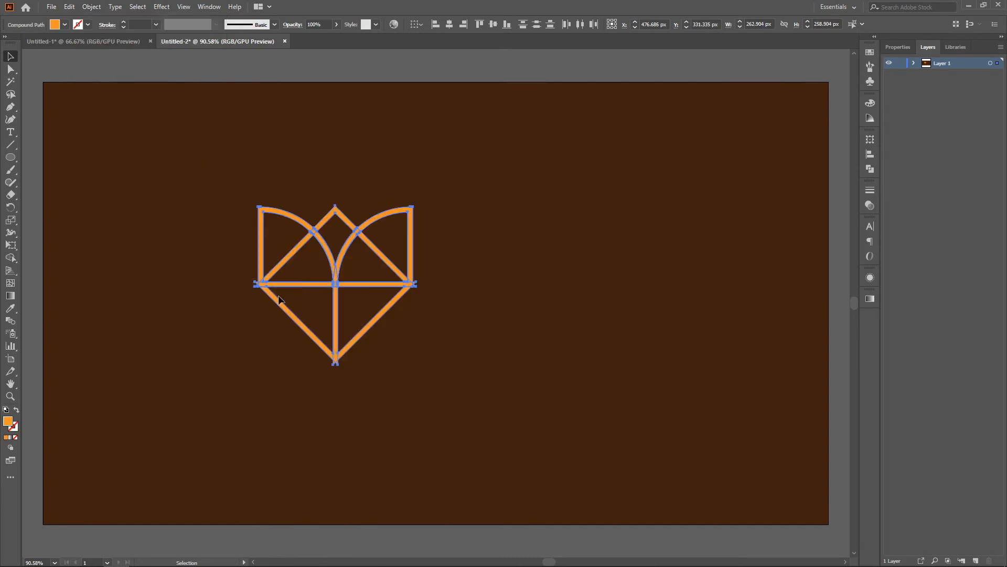
Trim the stroke tips protruding beyond the head outline's left corner and bottom point with Shape Builder
{"action": "scroll", "coordinate": [263, 284], "scroll_direction": "up", "scroll_amount": 8}
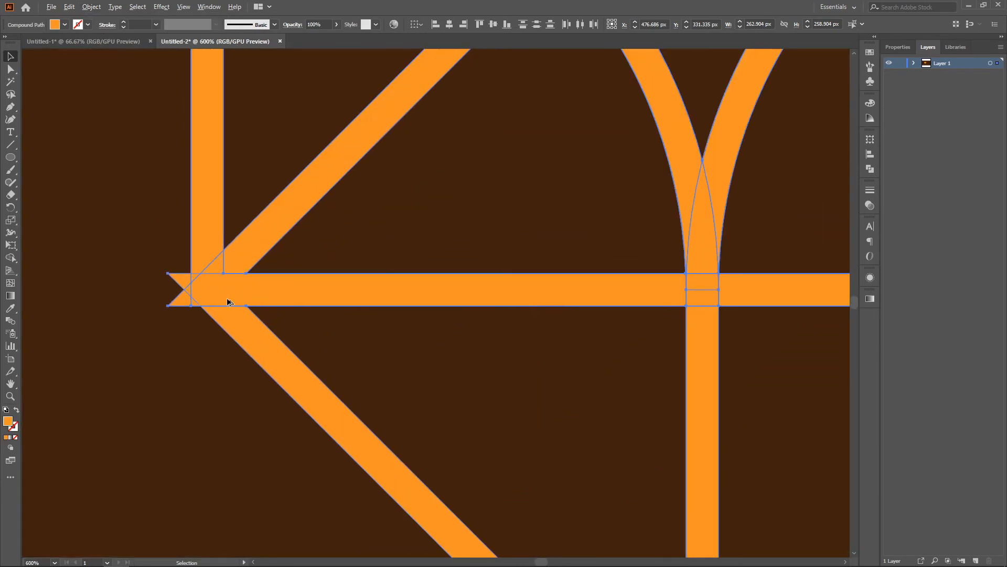
{"action": "left_click", "coordinate": [11, 261]}
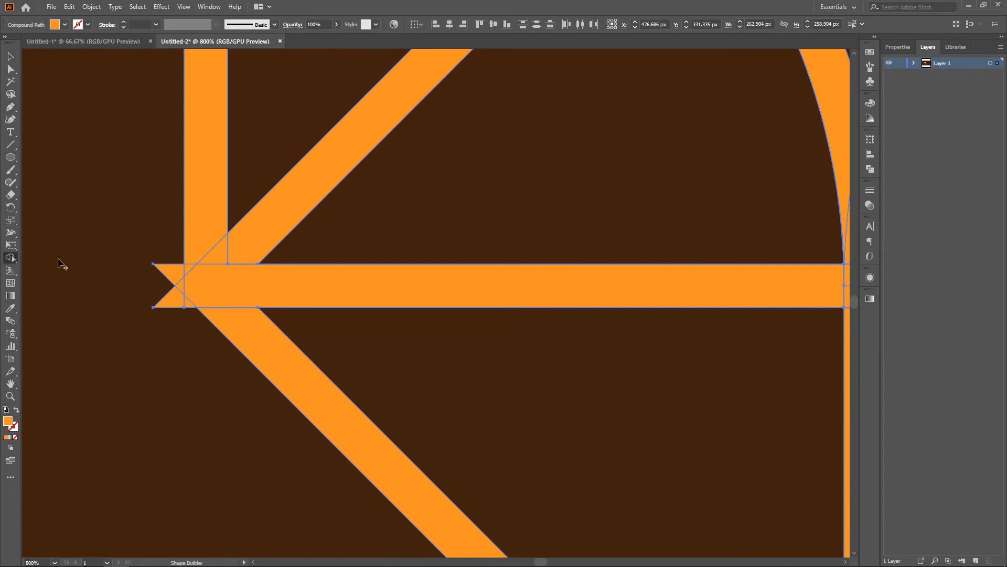
{"action": "left_click", "coordinate": [180, 289], "text": "alt"}
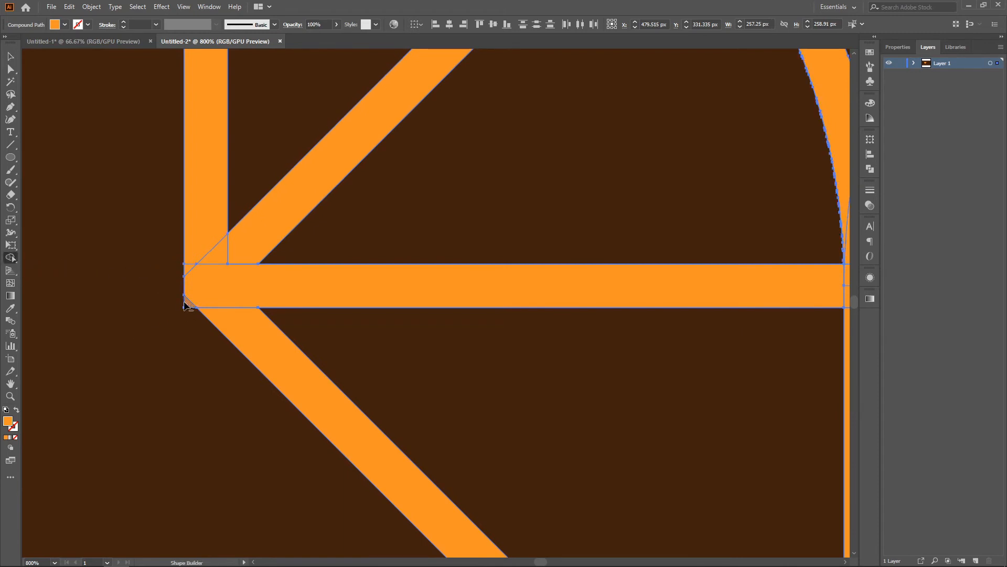
{"action": "scroll", "coordinate": [135, 320], "scroll_direction": "down", "scroll_amount": 1}
{"action": "scroll", "coordinate": [135, 320], "scroll_direction": "down", "scroll_amount": 5}
{"action": "scroll", "coordinate": [195, 411], "scroll_direction": "up", "scroll_amount": 6}
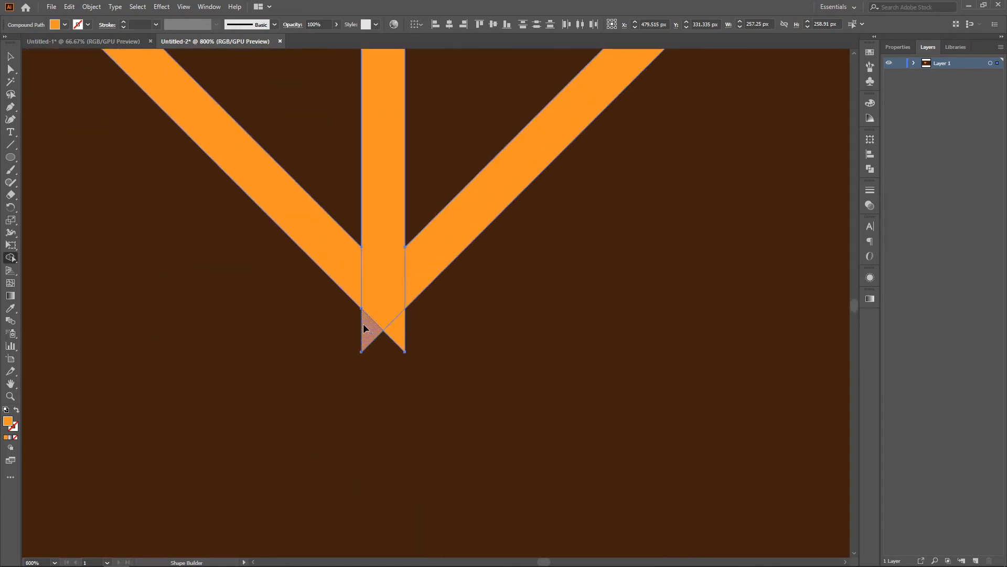
{"action": "left_click", "coordinate": [397, 338], "text": "alt"}
Trim the stroke tips protruding beyond the head outline's right corner with Shape Builder
{"action": "scroll", "coordinate": [505, 218], "scroll_direction": "down", "scroll_amount": 5}
{"action": "scroll", "coordinate": [513, 218], "scroll_direction": "up", "scroll_amount": 6}
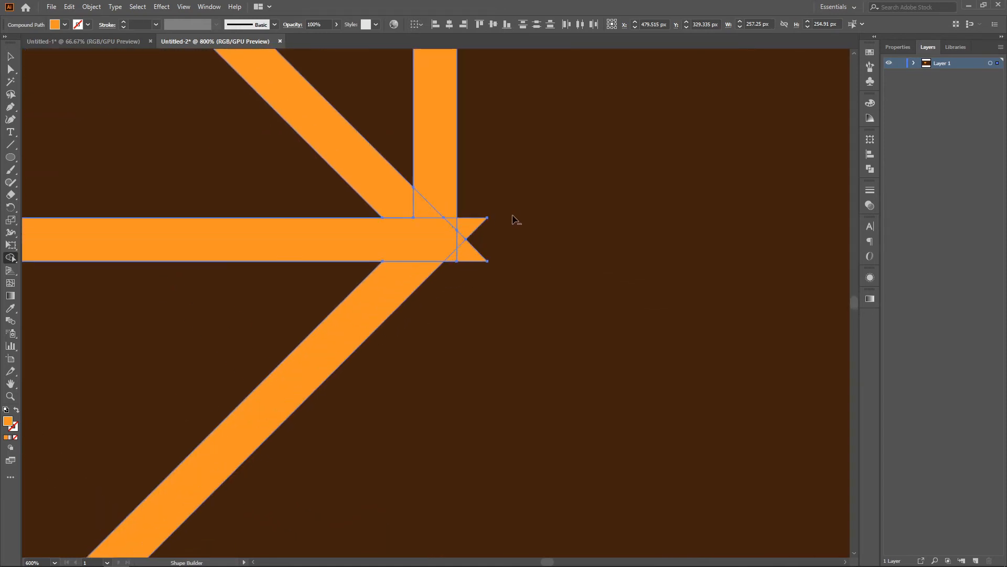
{"action": "left_click", "coordinate": [445, 280], "text": "alt"}
{"action": "scroll", "coordinate": [447, 293], "scroll_direction": "down", "scroll_amount": 4}
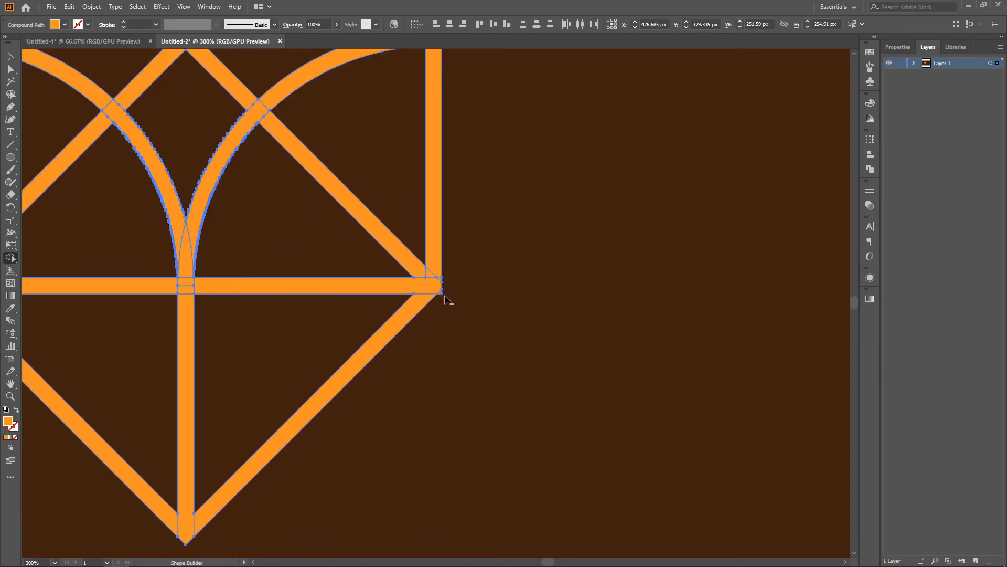
{"action": "scroll", "coordinate": [439, 299], "scroll_direction": "up", "scroll_amount": 4}
{"action": "left_click", "coordinate": [430, 293], "text": "alt"}
{"action": "scroll", "coordinate": [426, 307], "scroll_direction": "down", "scroll_amount": 5}
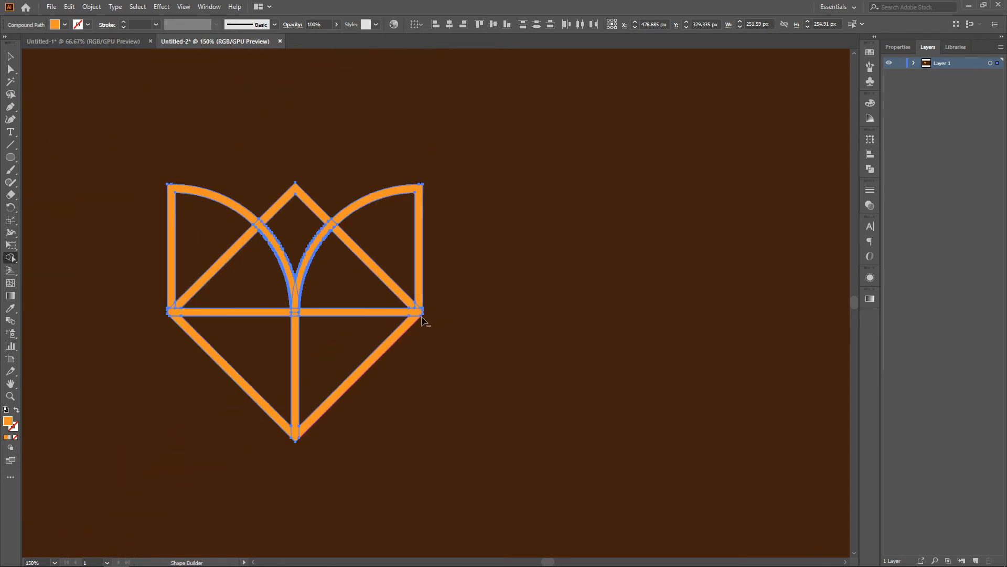
Try a magenta fill and a red-orange fill on the head figure
{"action": "left_click", "coordinate": [11, 56]}
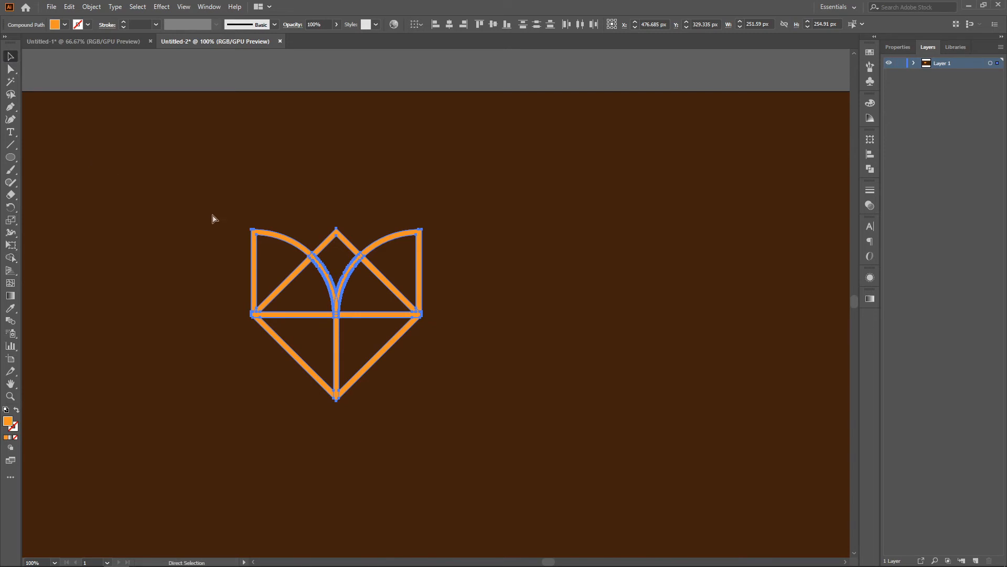
{"action": "left_click", "coordinate": [64, 25]}
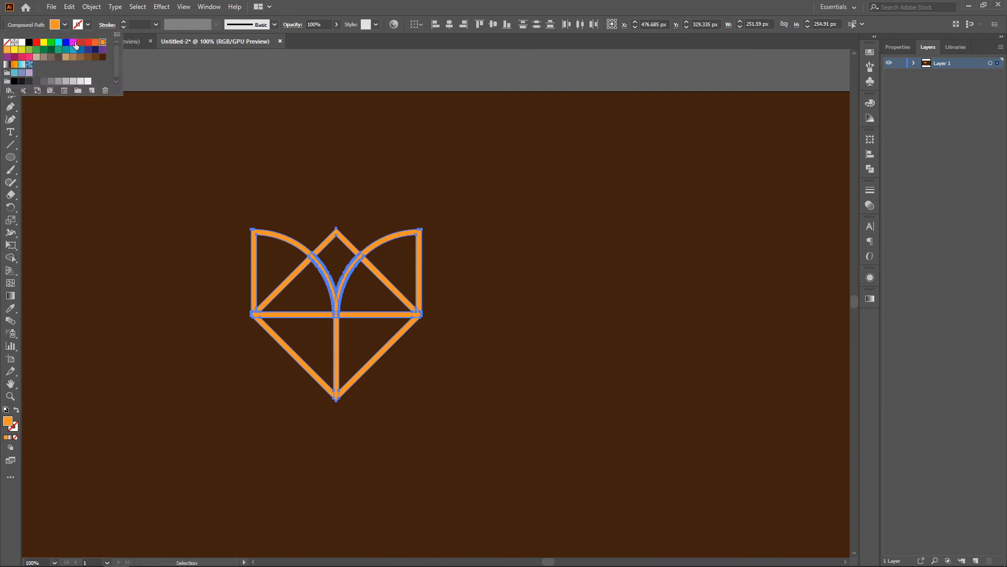
{"action": "left_click", "coordinate": [75, 42]}
{"action": "left_click", "coordinate": [64, 24]}
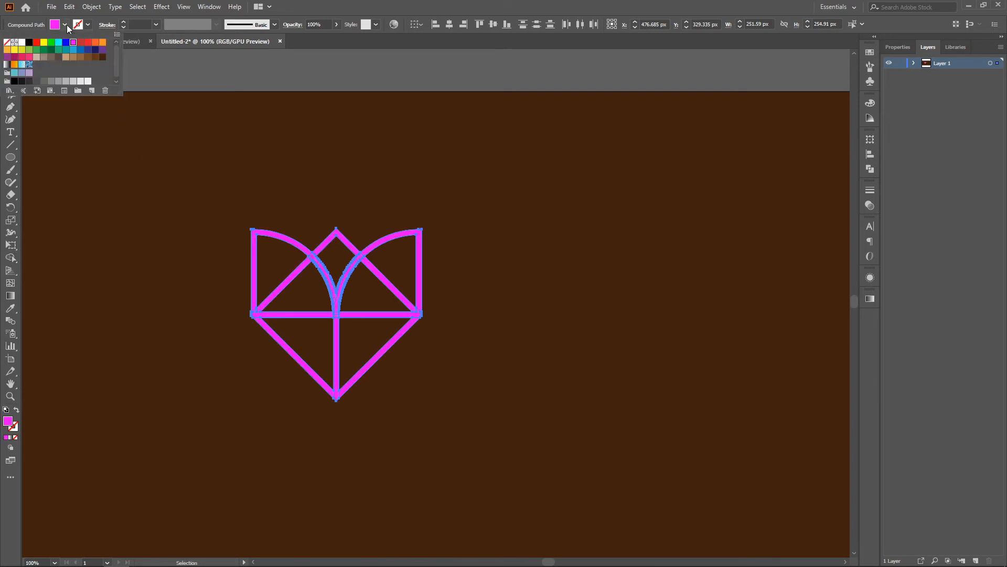
{"action": "left_click", "coordinate": [95, 43]}
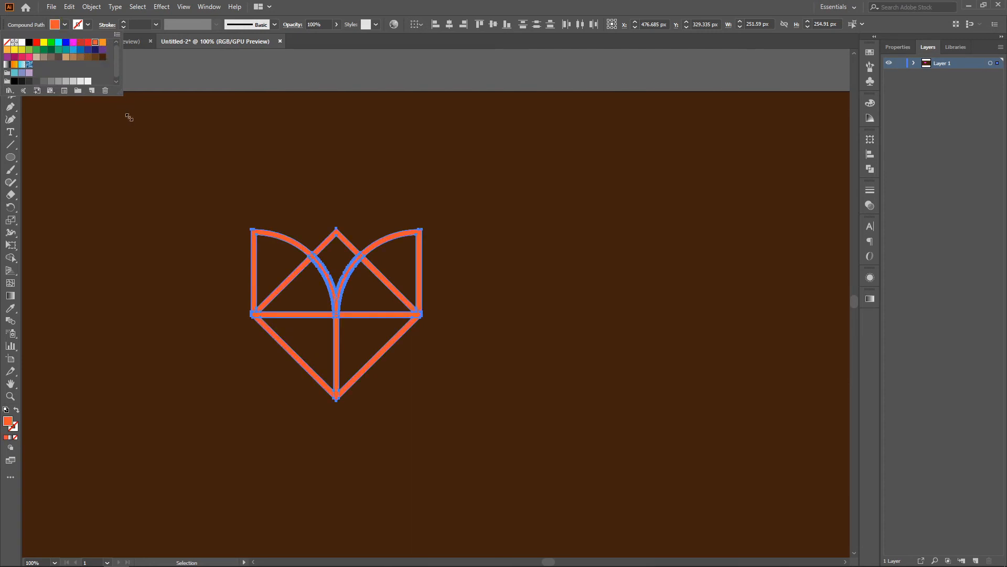
{"action": "left_click", "coordinate": [130, 146]}
{"action": "left_click", "coordinate": [165, 189]}
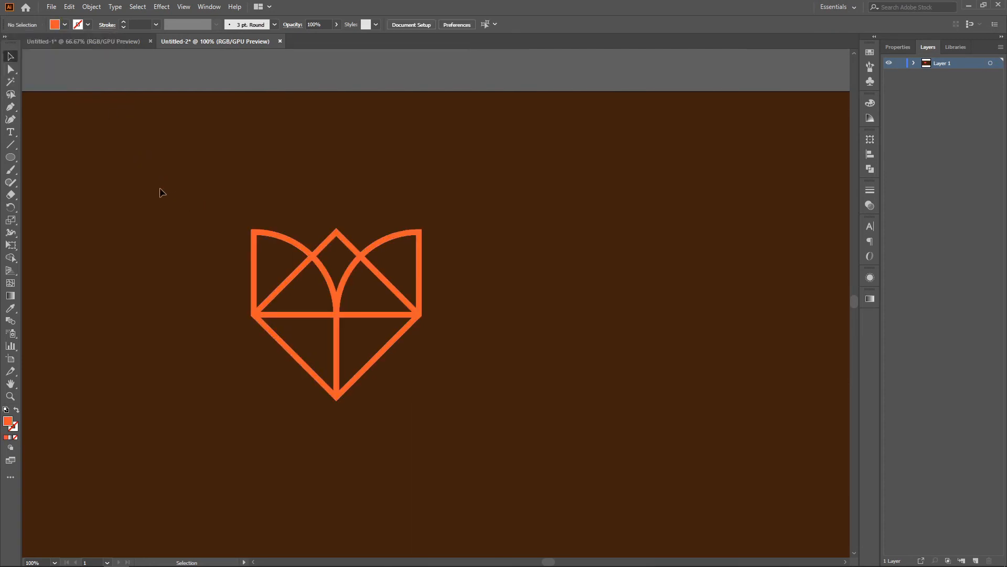
Select the whole head figure and set its fill to the light orange swatch
{"action": "left_click_drag", "start_coordinate": [162, 192], "coordinate": [466, 415]}
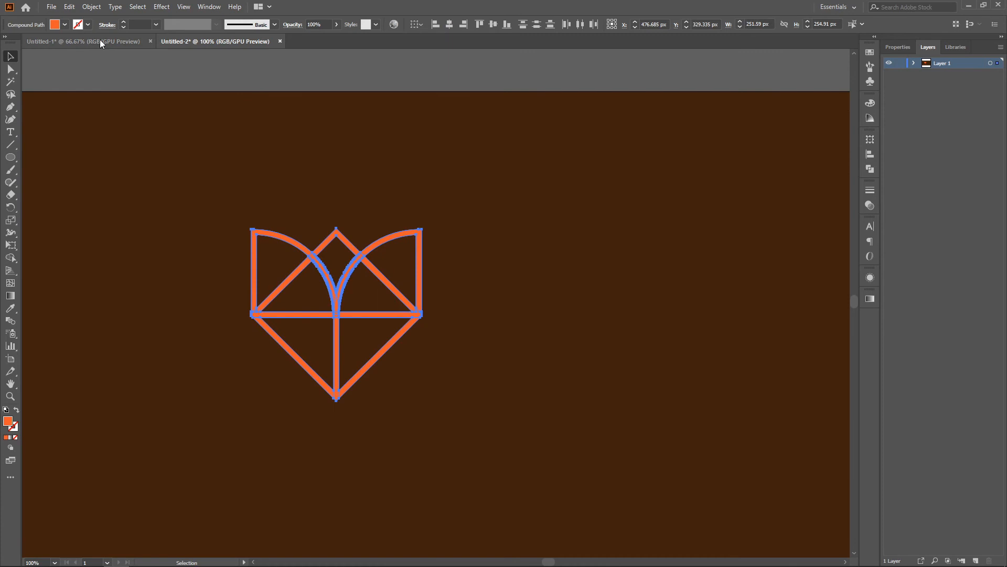
{"action": "left_click", "coordinate": [58, 26]}
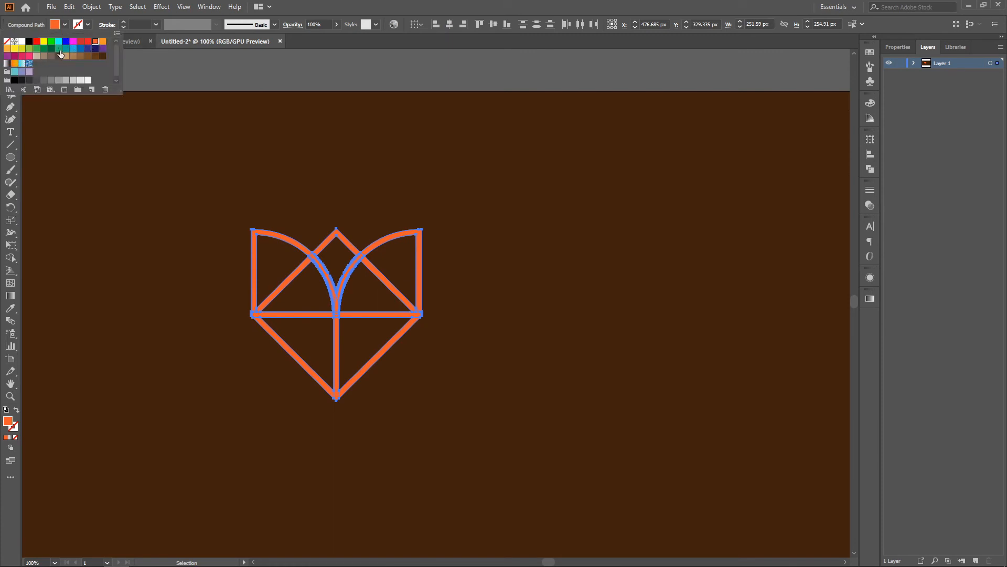
{"action": "left_click", "coordinate": [102, 40]}
{"action": "left_click", "coordinate": [252, 203]}
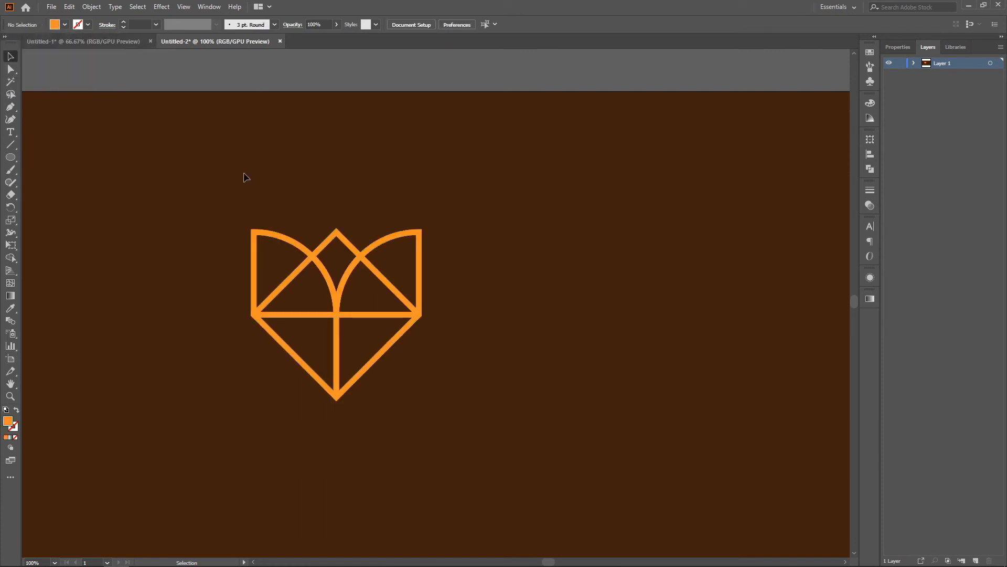
Select the whole head figure and scale it proportionally to a height of 410 px
{"action": "key", "text": "ctrl+minus"}
{"action": "key", "text": "ctrl+plus"}
{"action": "left_click_drag", "start_coordinate": [232, 213], "coordinate": [462, 423]}
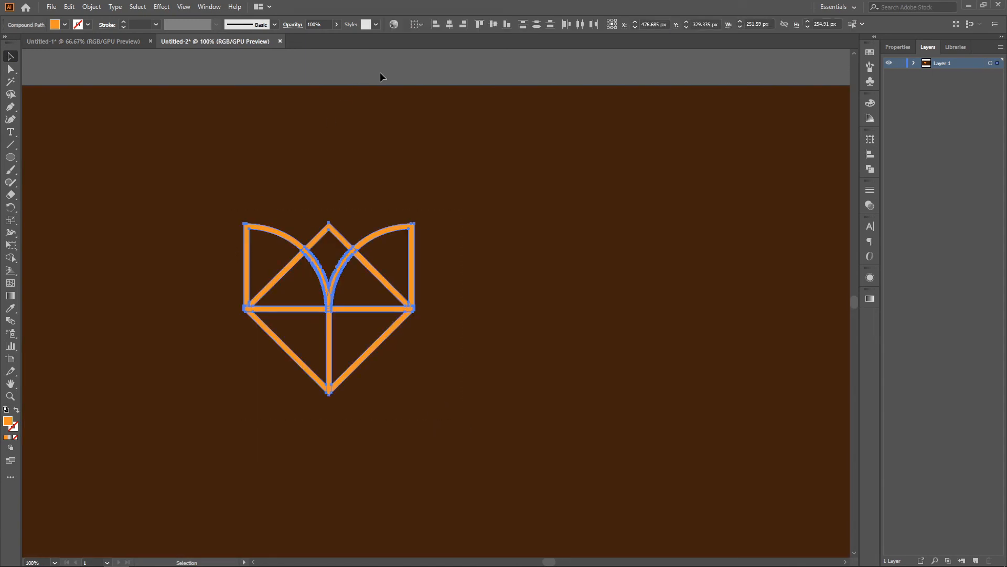
{"action": "left_click", "coordinate": [822, 24]}
{"action": "type", "text": "410"}
{"action": "key", "text": "Return"}
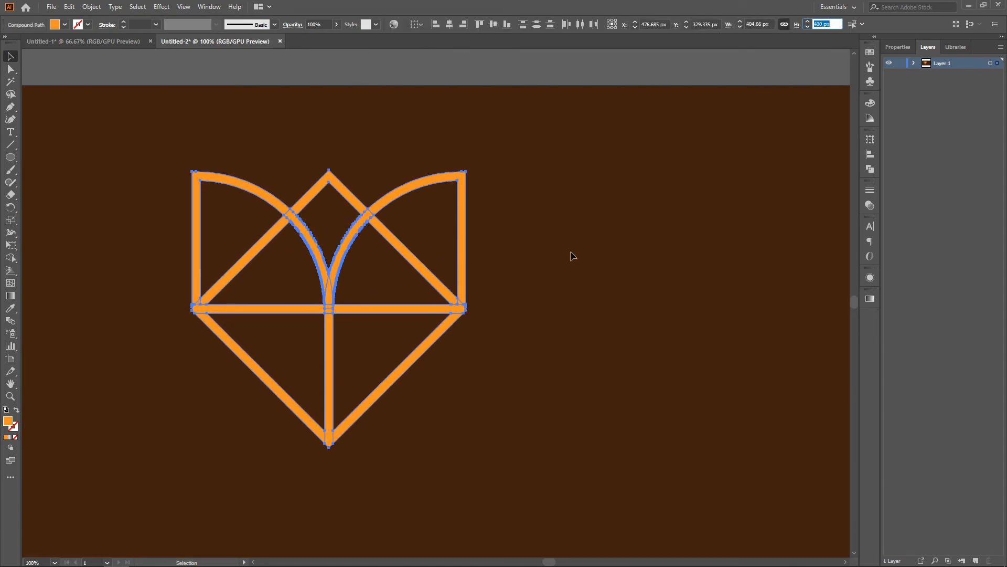
{"action": "left_click", "coordinate": [572, 256]}
Fit the artboard in view and move the head figure near its centre, to about X 631 px, Y 376 px
{"action": "key", "text": "ctrl+minus"}
{"action": "key", "text": "ctrl+minus"}
{"action": "key", "text": "ctrl+minus"}
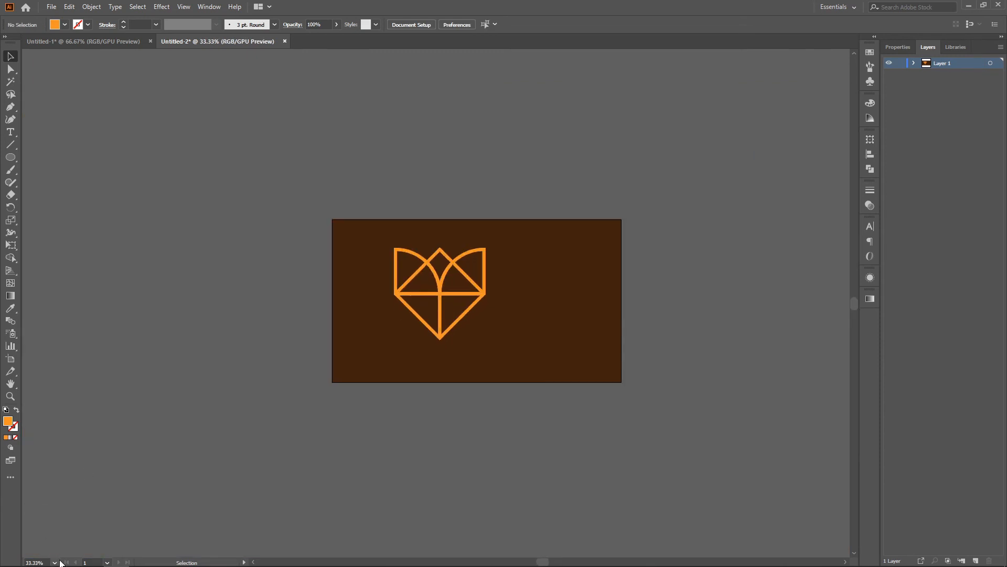
{"action": "left_click", "coordinate": [55, 562]}
{"action": "left_click", "coordinate": [63, 551]}
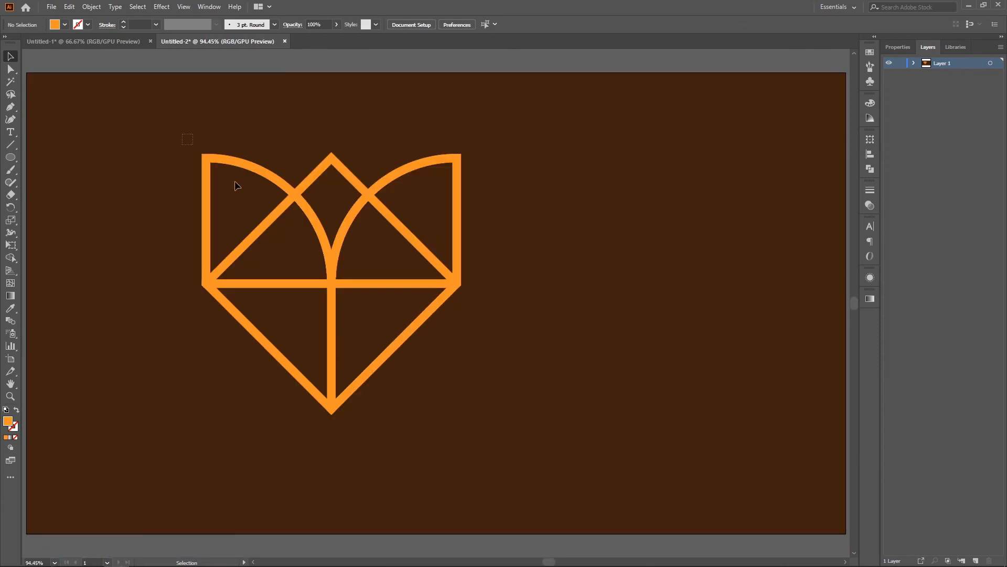
{"action": "left_click_drag", "start_coordinate": [340, 287], "coordinate": [446, 317]}
{"action": "left_click", "coordinate": [649, 322]}
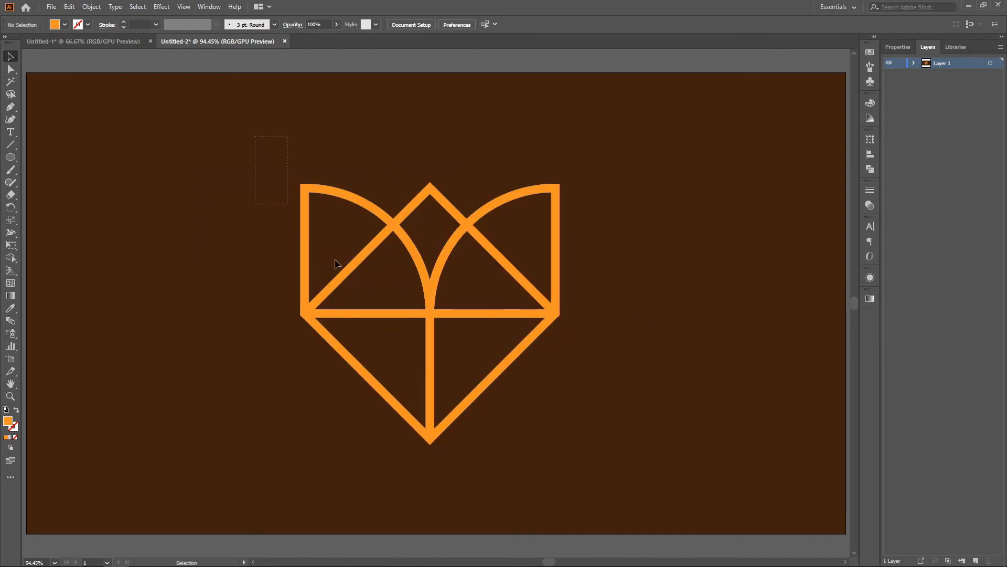
Start a Drop Shadow effect on the head figure with preview on and X and Y offsets of 10 px
{"action": "key", "text": "ctrl+a"}
{"action": "left_click", "coordinate": [161, 6]}
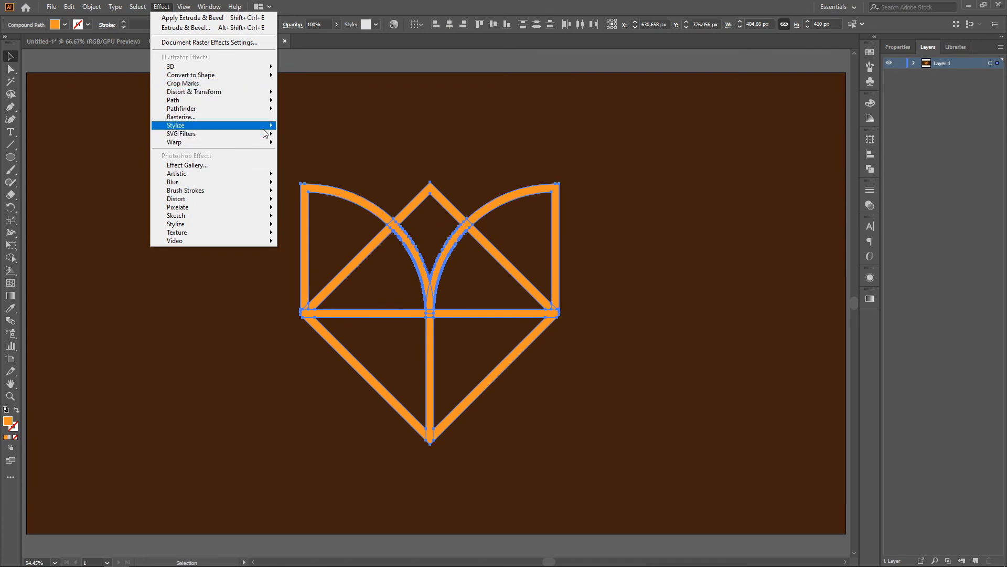
{"action": "mouse_move", "coordinate": [264, 128]}
{"action": "left_click", "coordinate": [353, 130]}
{"action": "left_click", "coordinate": [697, 385]}
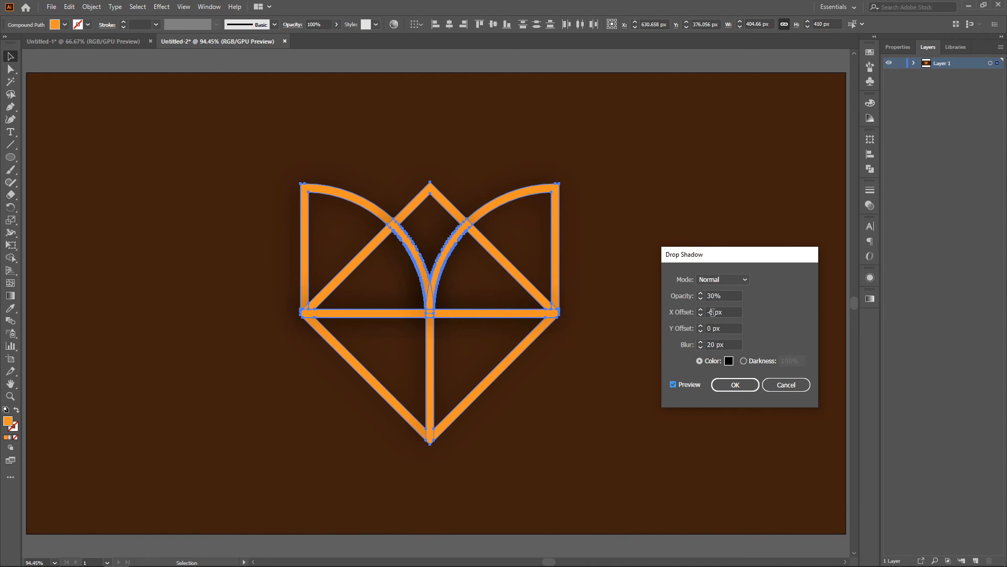
{"action": "left_click", "coordinate": [713, 327]}
{"action": "left_click", "coordinate": [713, 312]}
{"action": "type", "text": "20"}
{"action": "type", "text": "0"}
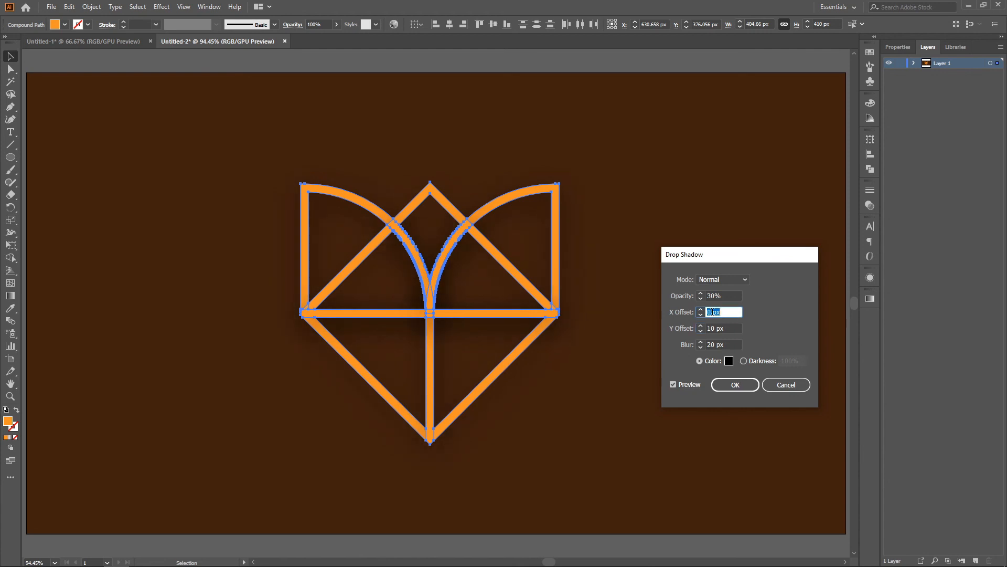
Set the drop shadow's opacity to 90% and its blur to 10 px
{"action": "left_click", "coordinate": [713, 295]}
{"action": "type", "text": "100"}
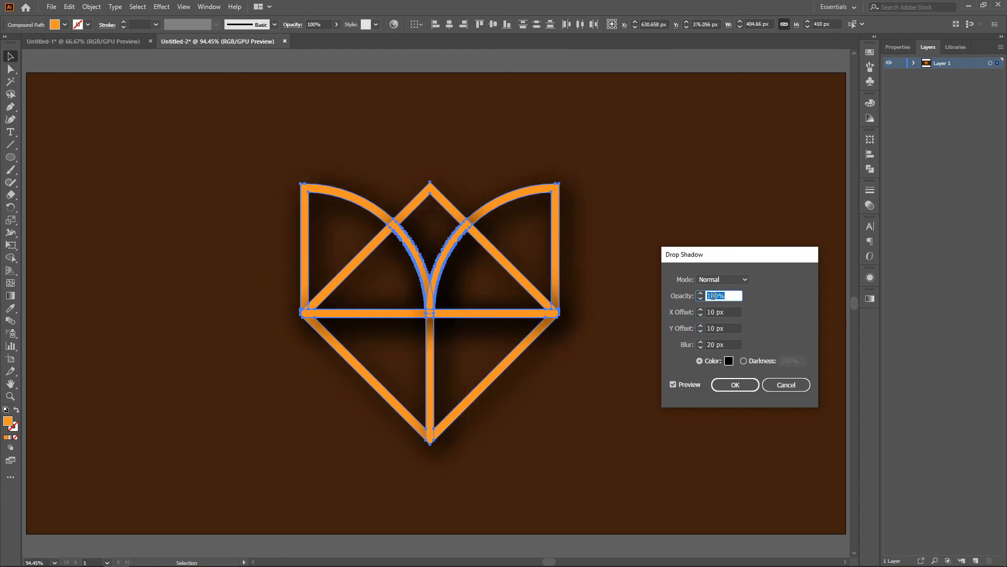
{"action": "left_click", "coordinate": [716, 344]}
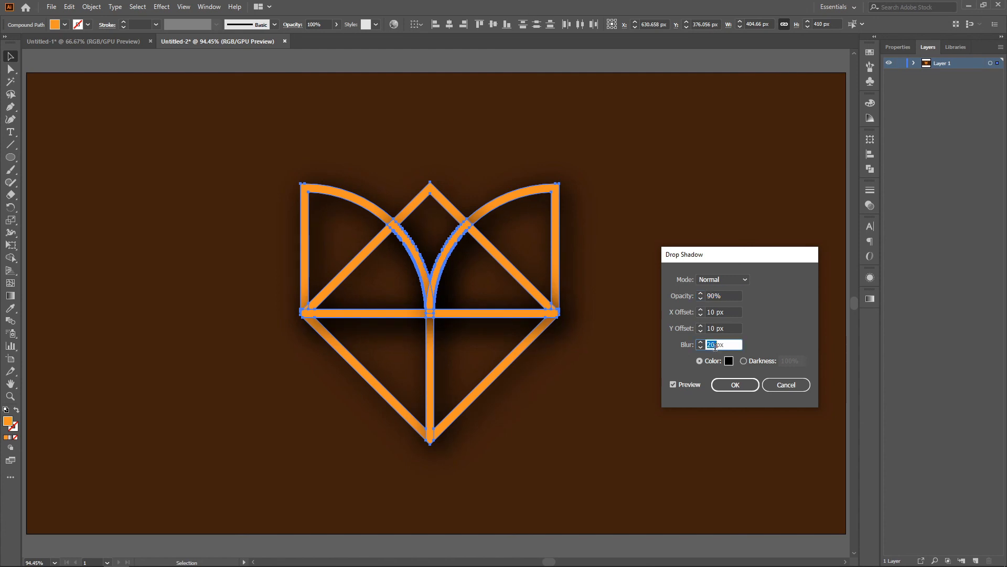
{"action": "type", "text": "10"}
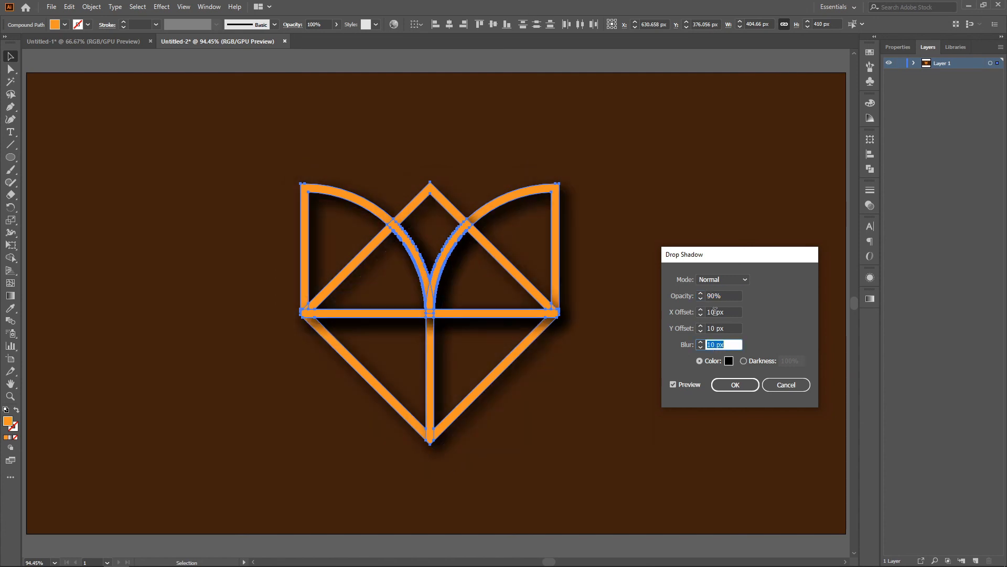
Set the drop shadow's opacity to 20%, apply the effect and deselect the head figure
{"action": "left_click", "coordinate": [714, 295]}
{"action": "type", "text": "60"}
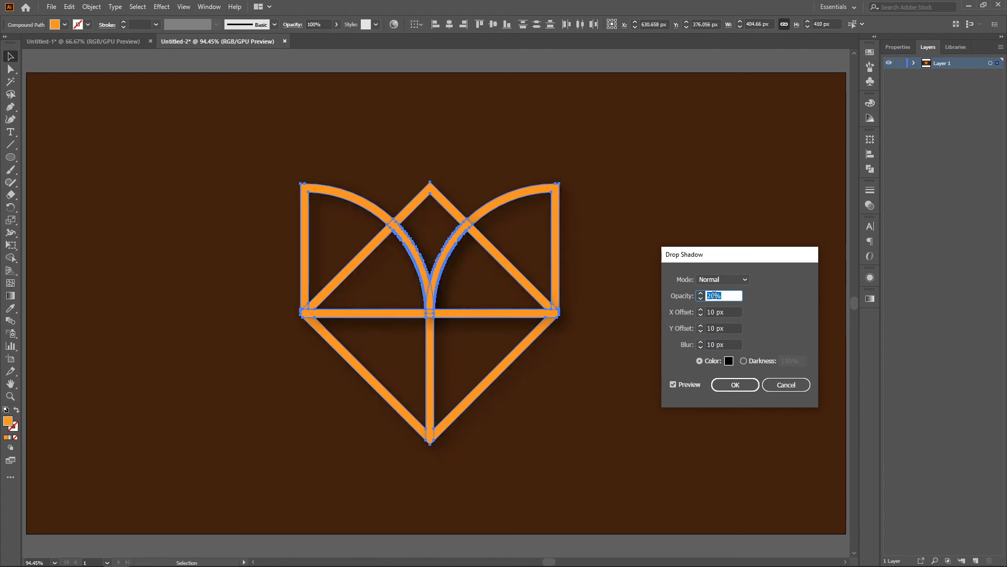
{"action": "left_click", "coordinate": [735, 384]}
{"action": "left_click", "coordinate": [607, 366]}
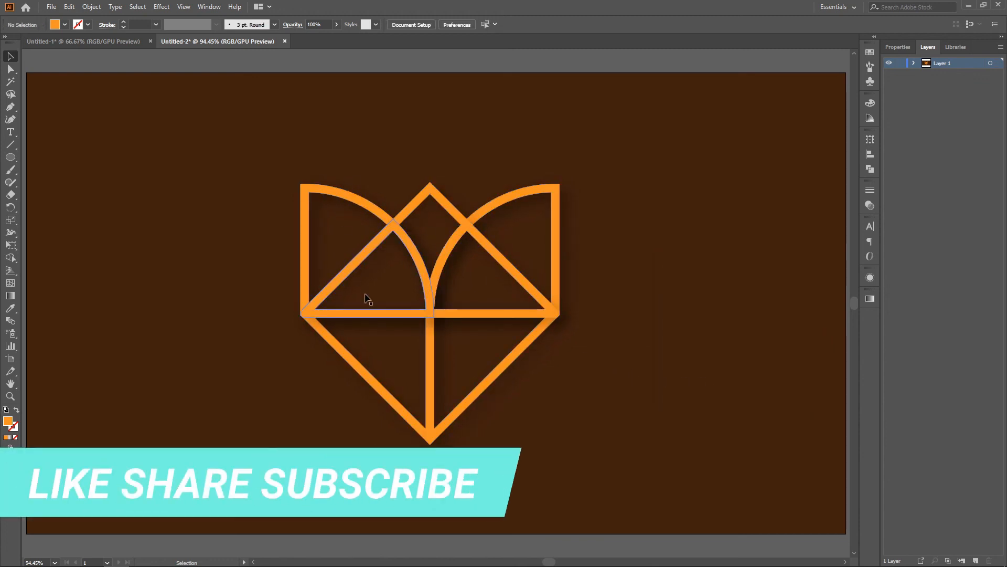